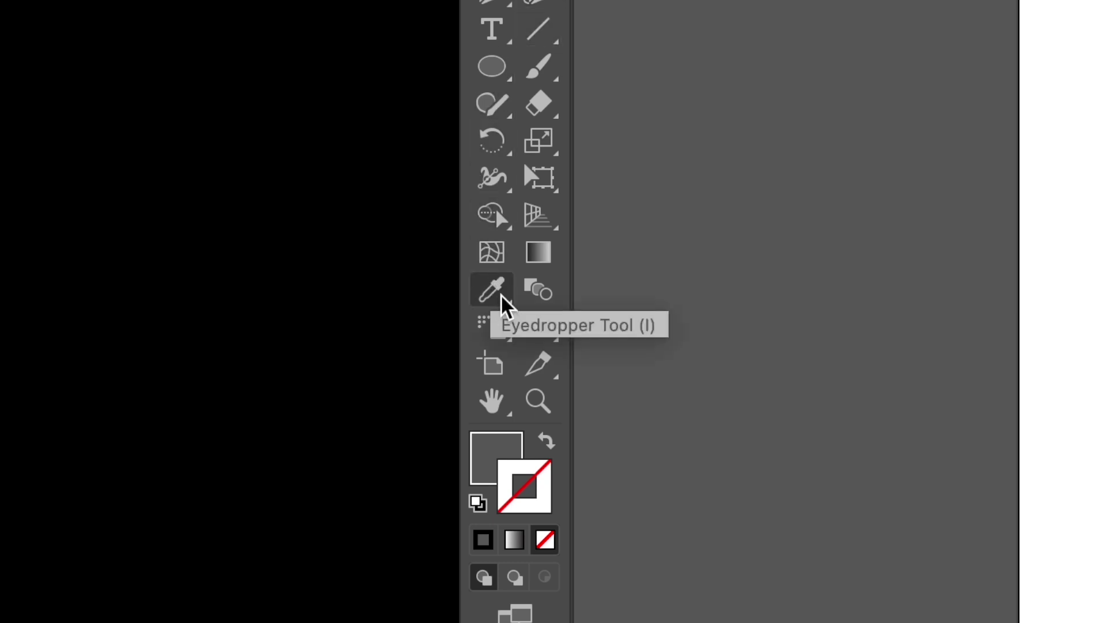
Select the Eyedropper tool with the 'CARA MENGGUNAKAN EYEDROPPER TOOL' artboard in view
left_click(500, 297)
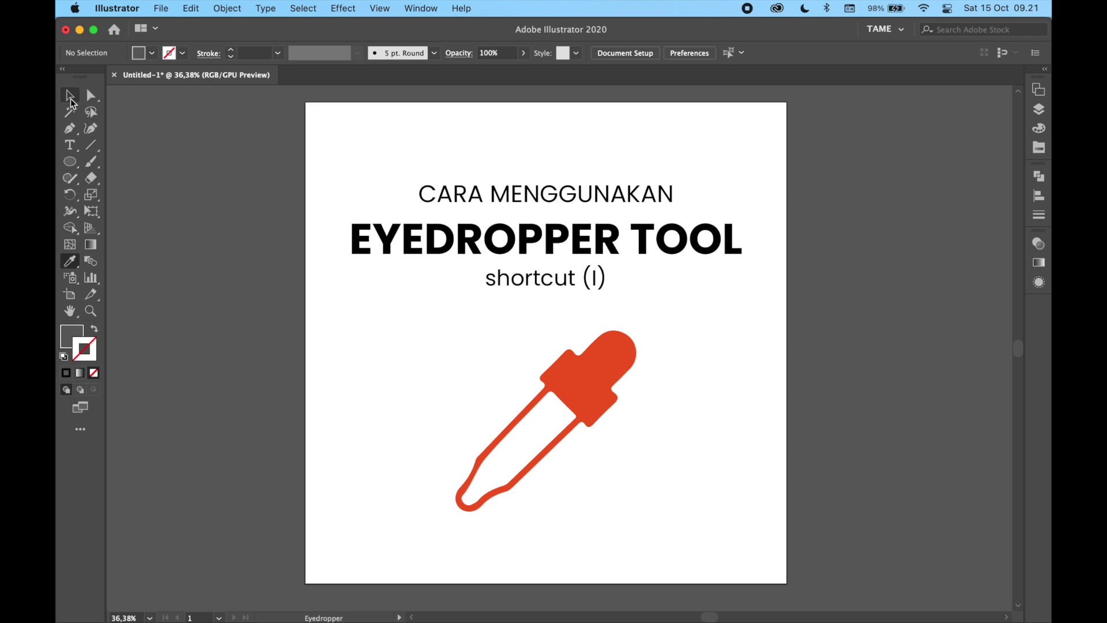
Show Layer 2 with the sample shapes and hide the title Layer 1
left_click(70, 99)
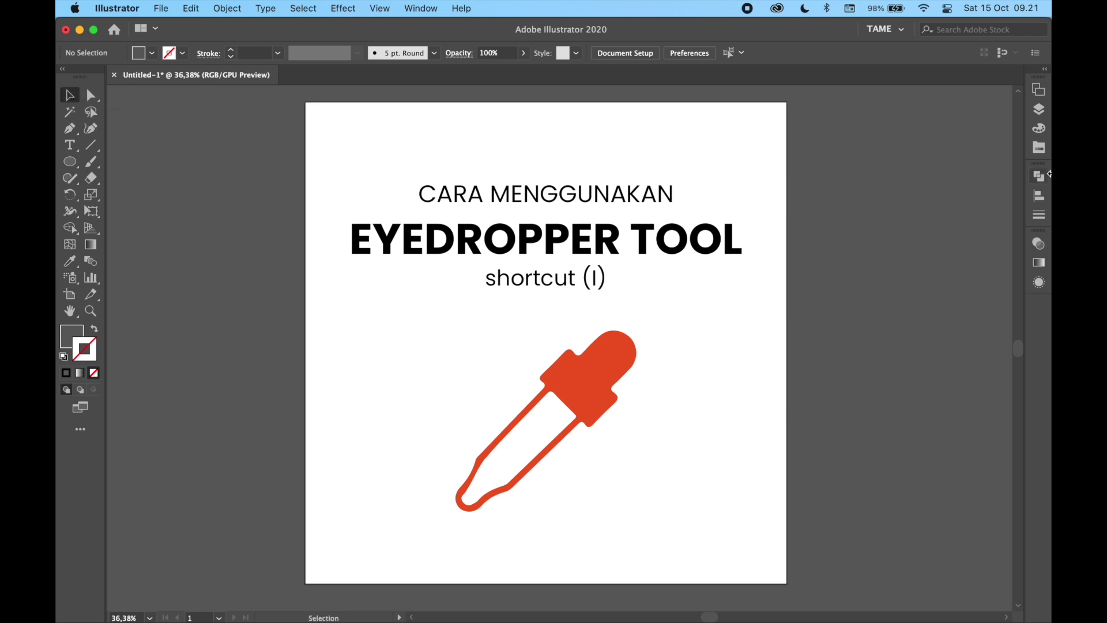
left_click(1040, 113)
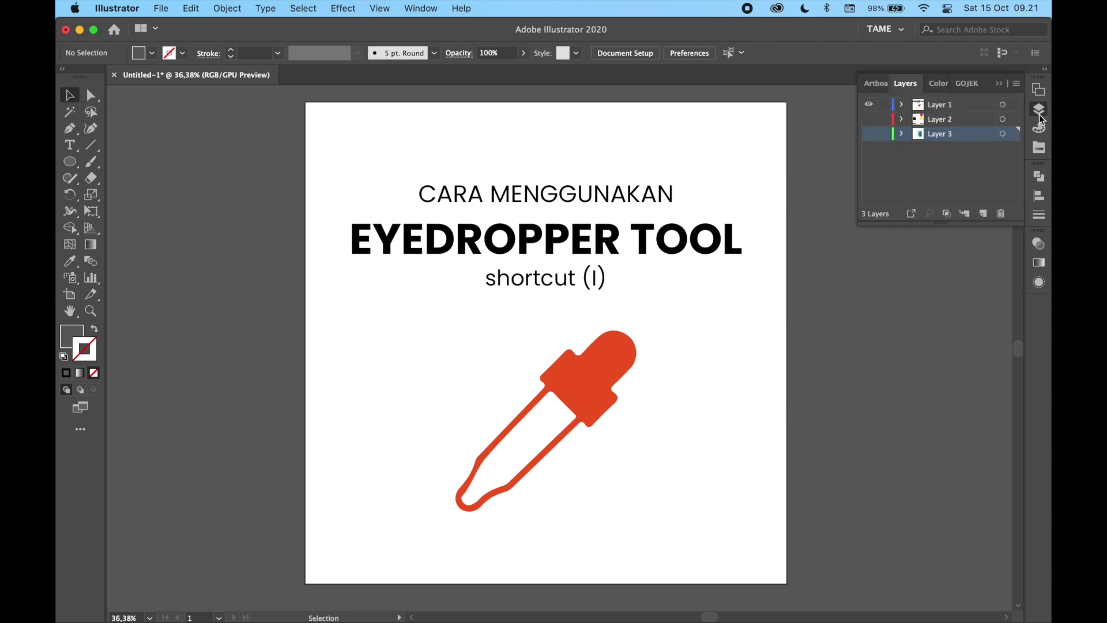
left_click(870, 119)
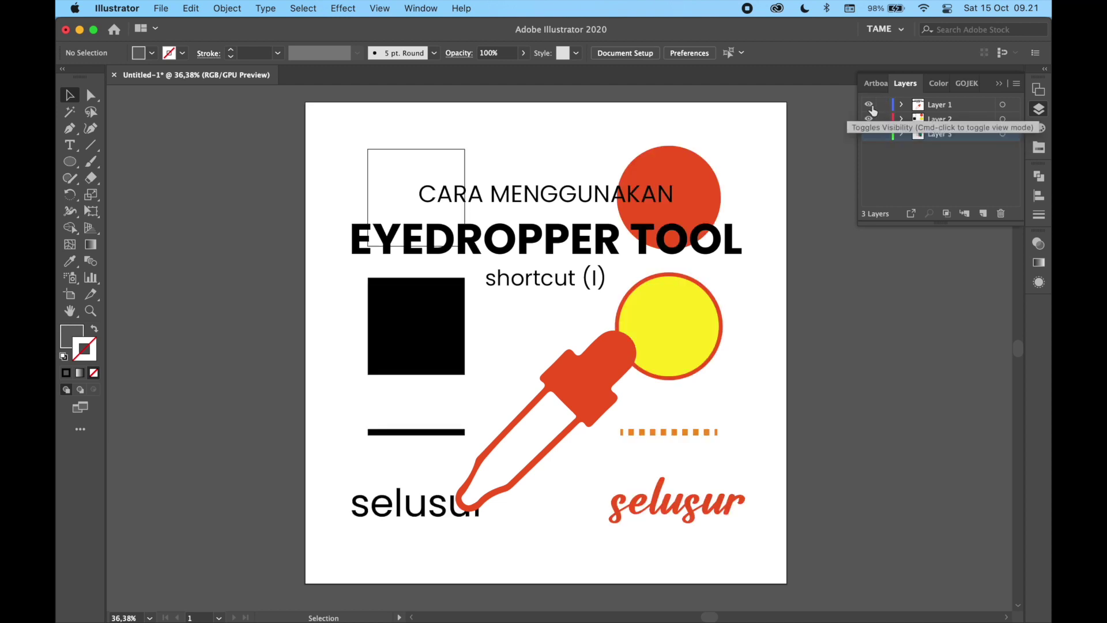
left_click(870, 106)
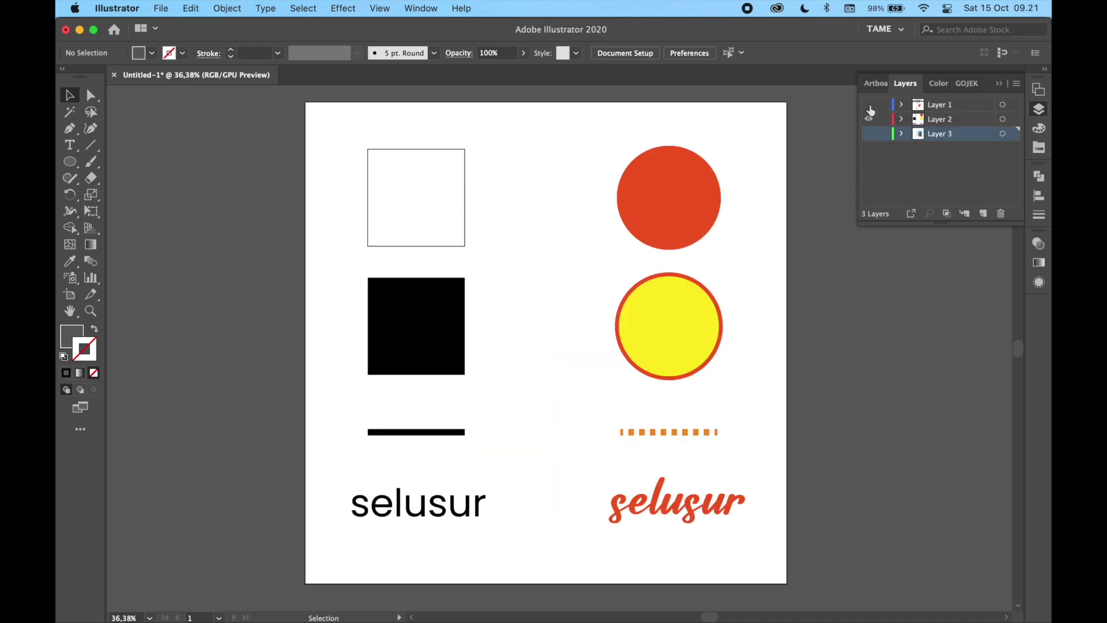
left_click(999, 83)
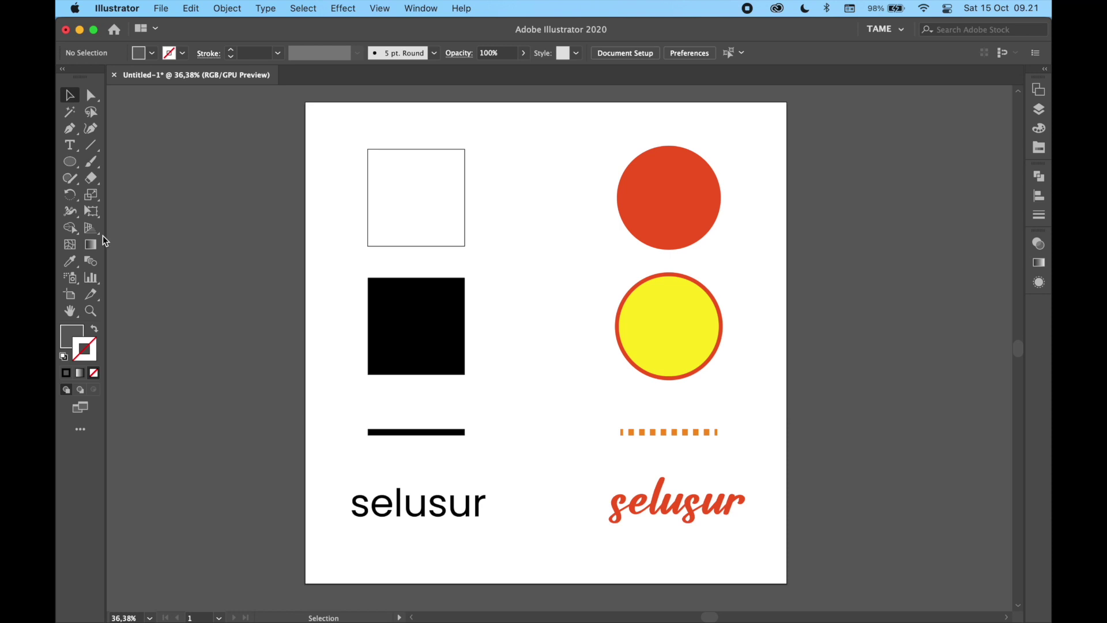
Select the empty outlined top-left square and display its fill colour settings
key("i")
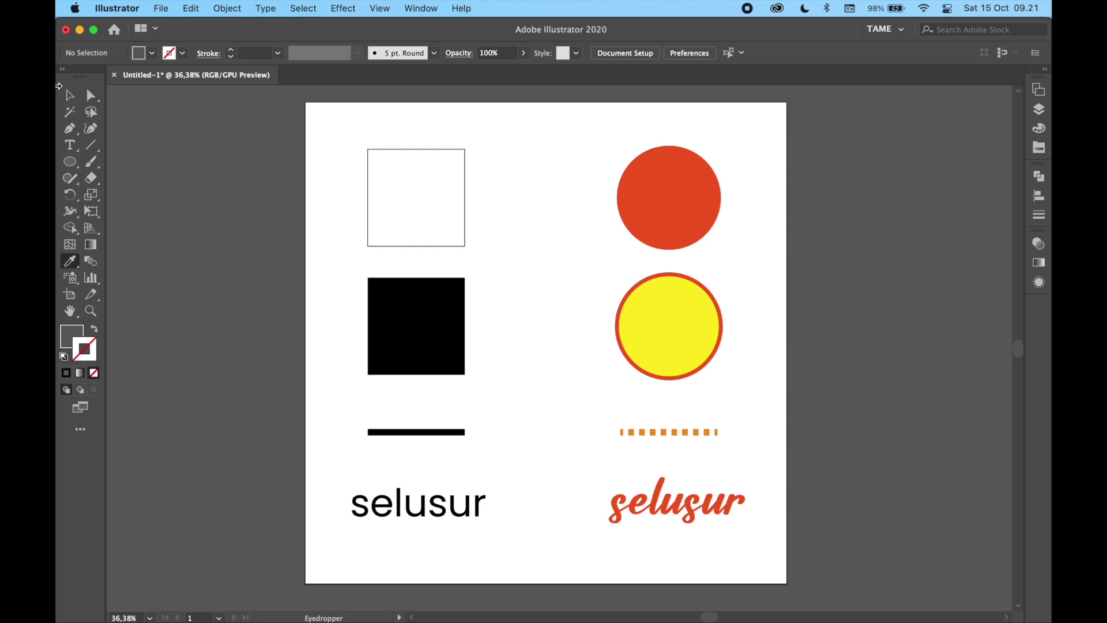
left_click(70, 94)
left_click_drag(543, 181, 461, 182)
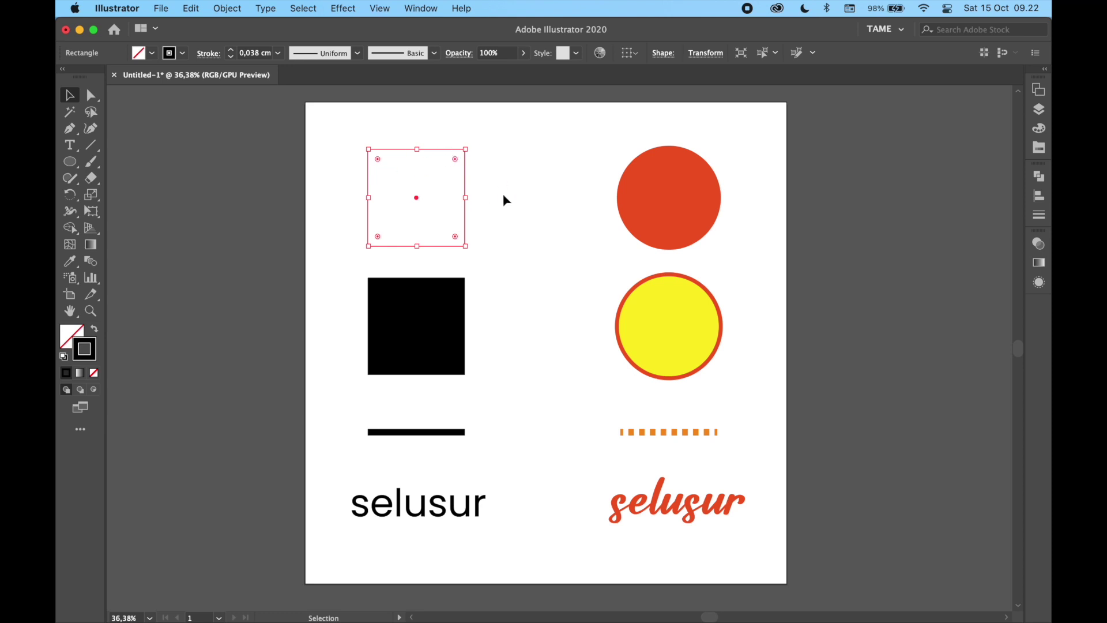
left_click(69, 262)
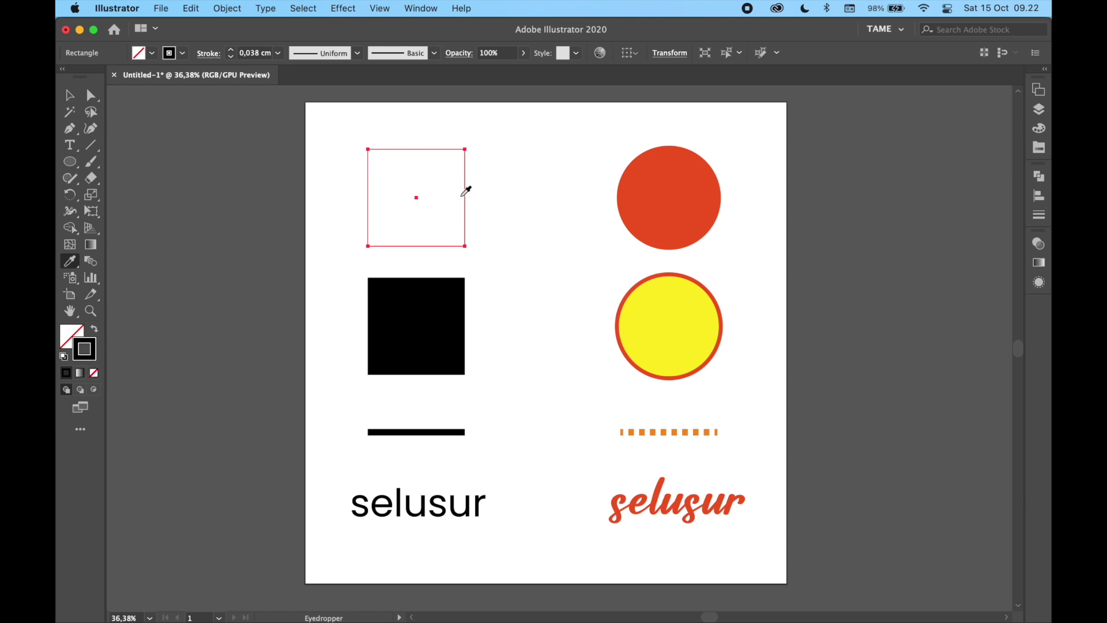
left_click(70, 95)
left_click(489, 199)
left_click(464, 188)
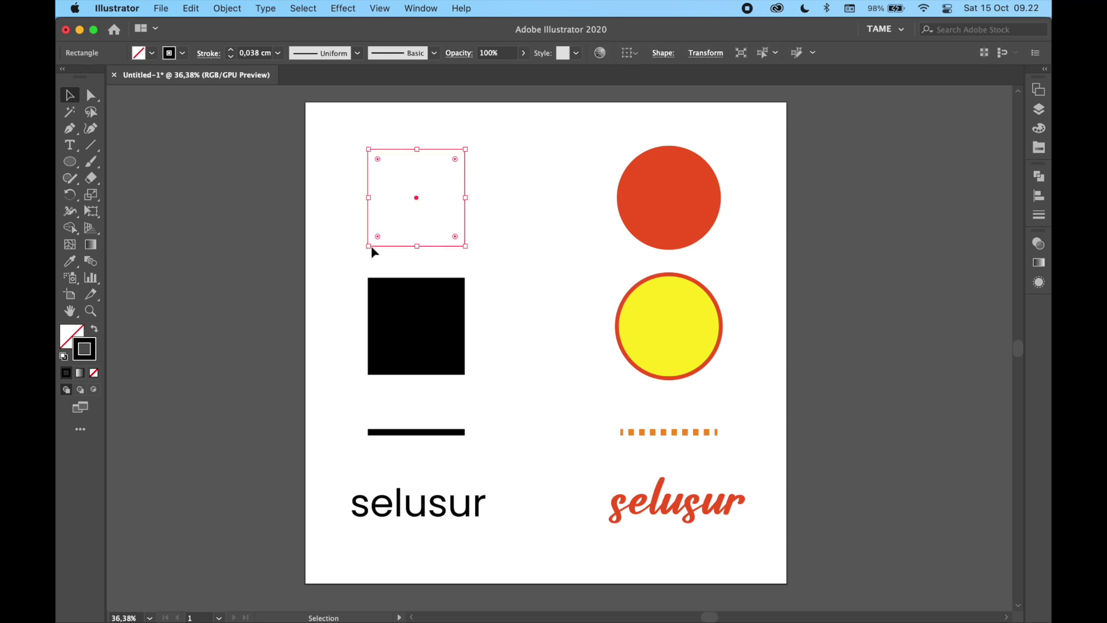
left_click(81, 333)
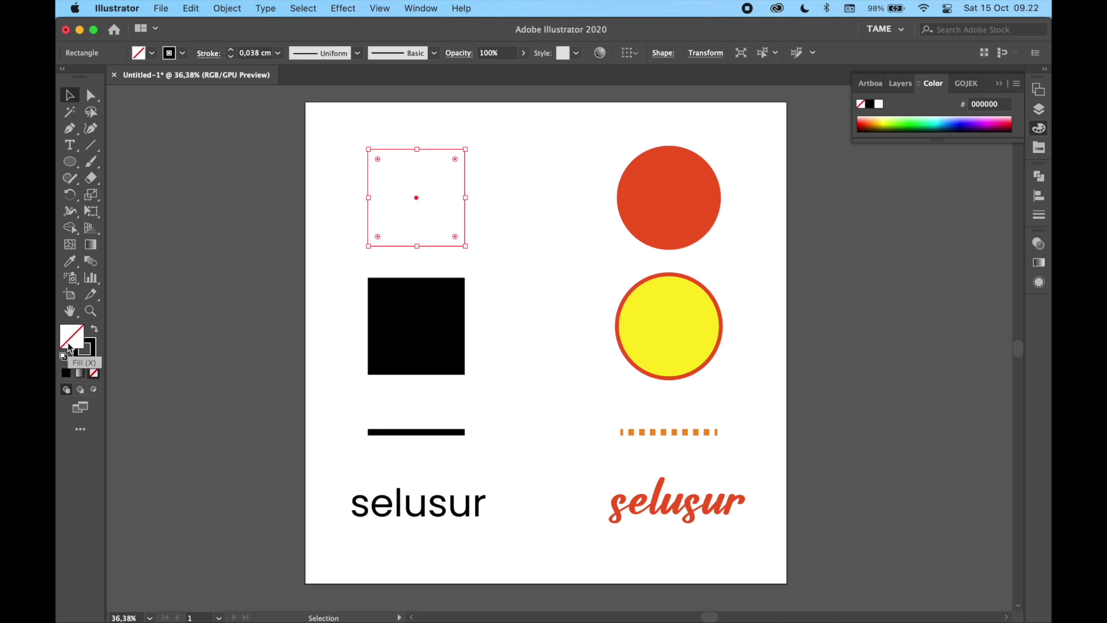
Inspect the red circle's fill colour values, then deselect it
left_click(655, 207)
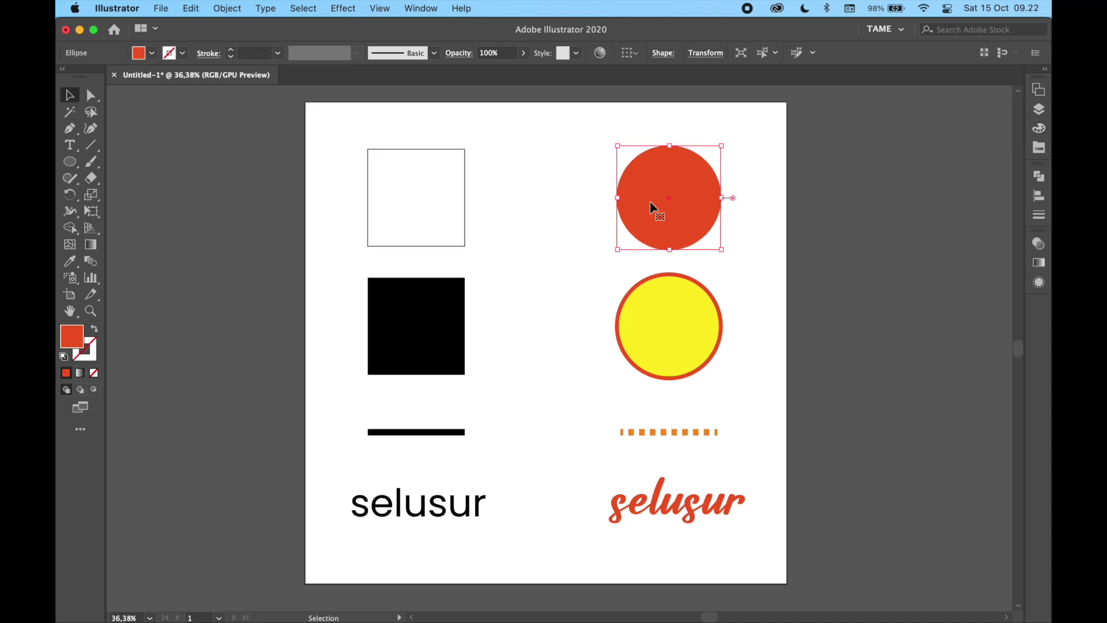
left_click(95, 355)
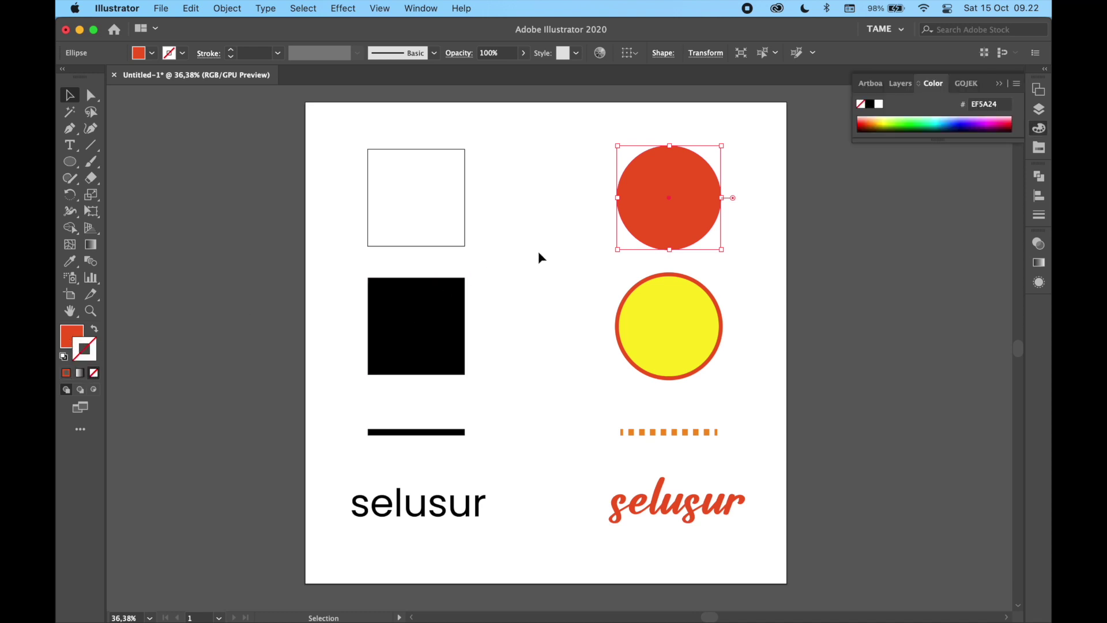
left_click(513, 245)
Eyedropper the red circle's solid red fill onto the empty top-left square
left_click(463, 228)
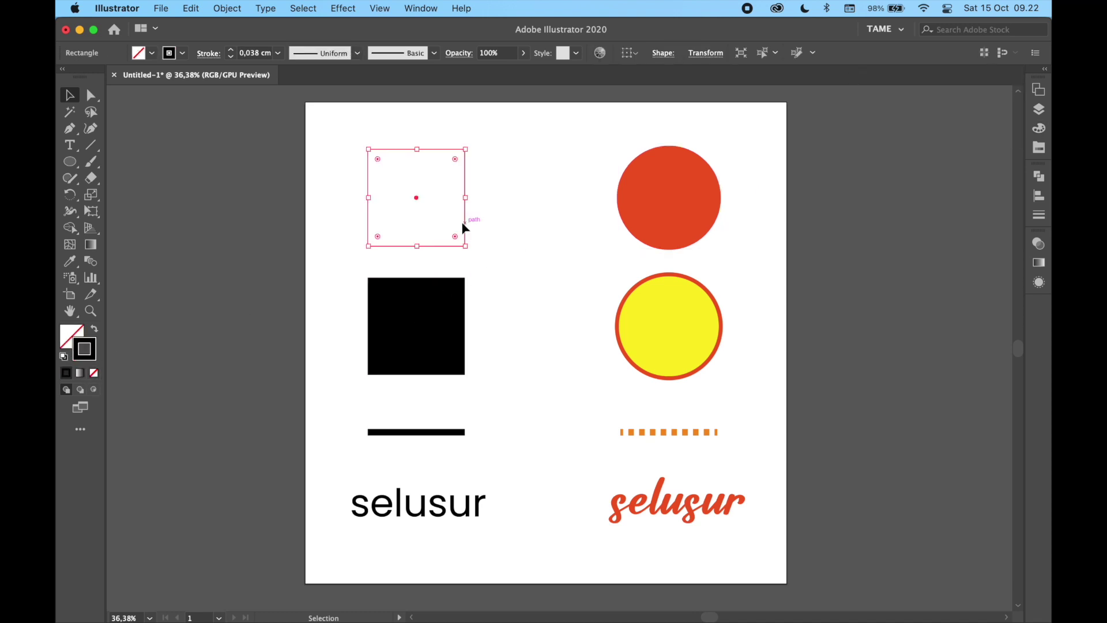
left_click(71, 265)
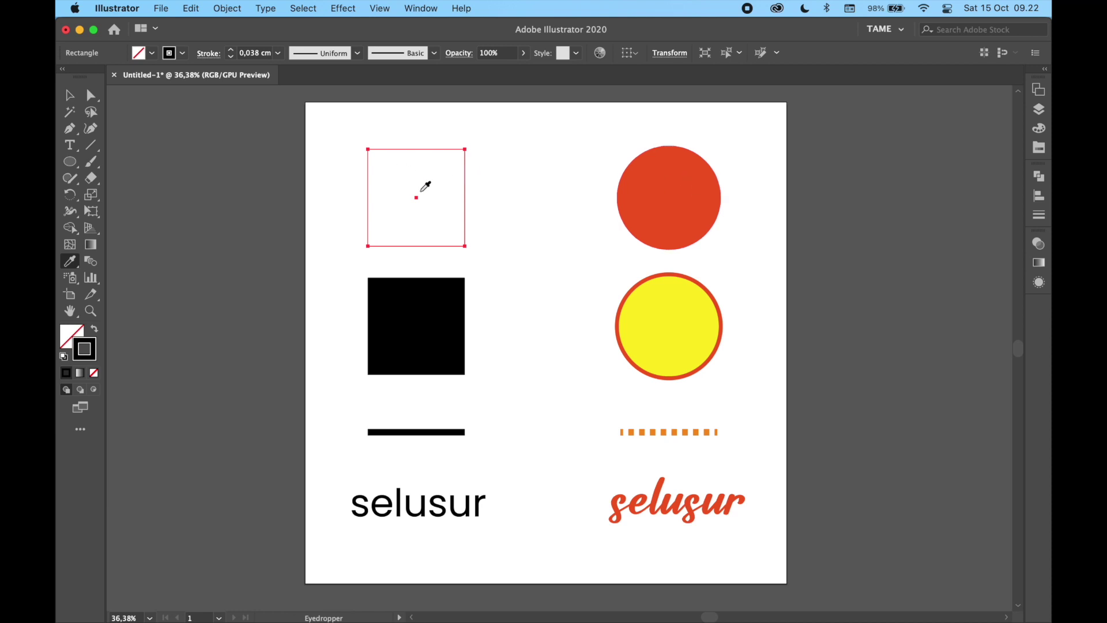
left_click(696, 201)
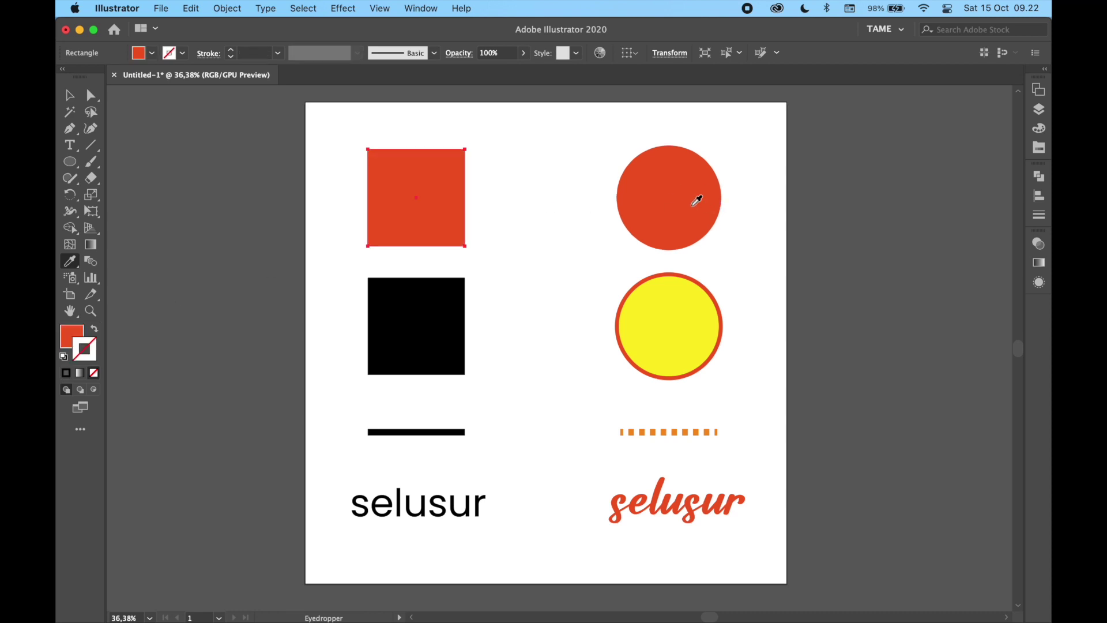
left_click(70, 95)
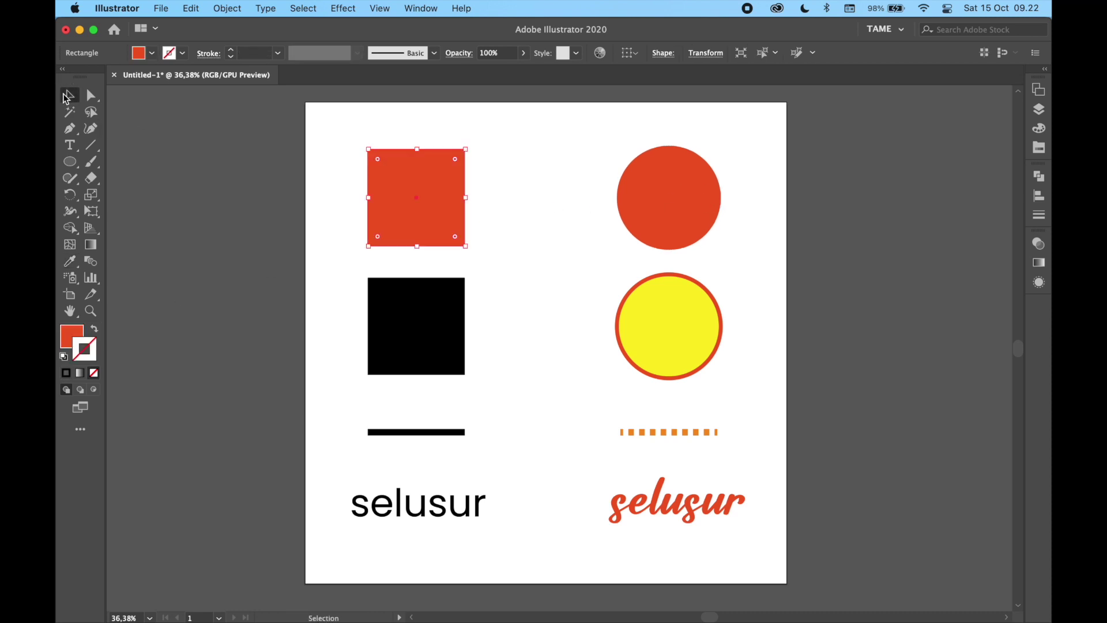
left_click(526, 199)
left_click(68, 335)
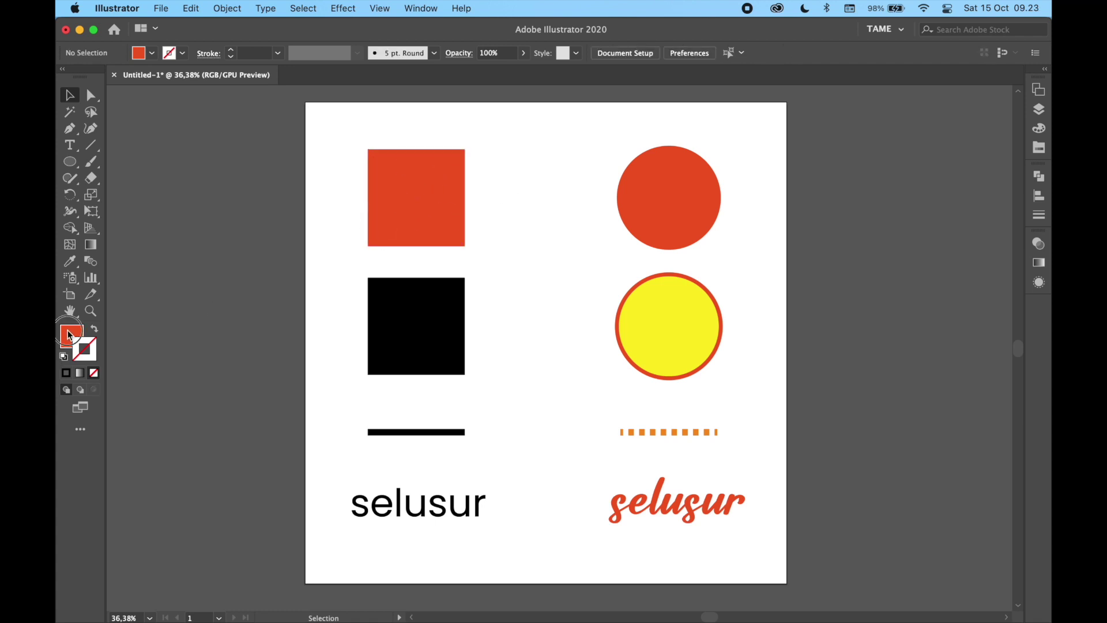
left_click(659, 194)
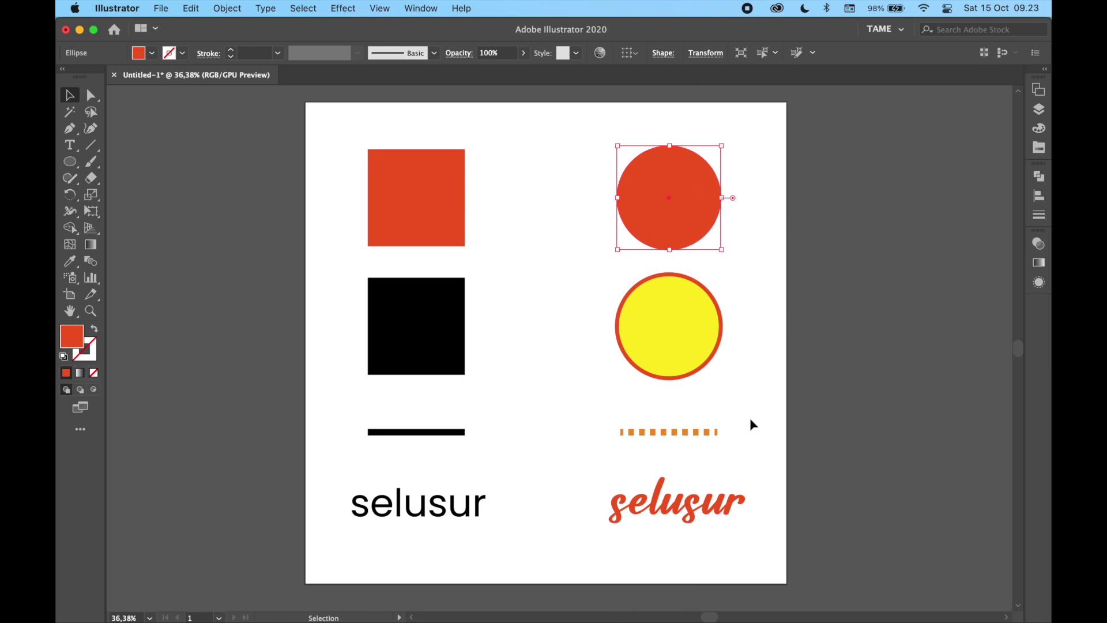
Eyedropper the yellow circle's yellow fill and red outline onto the black square
left_click(534, 234)
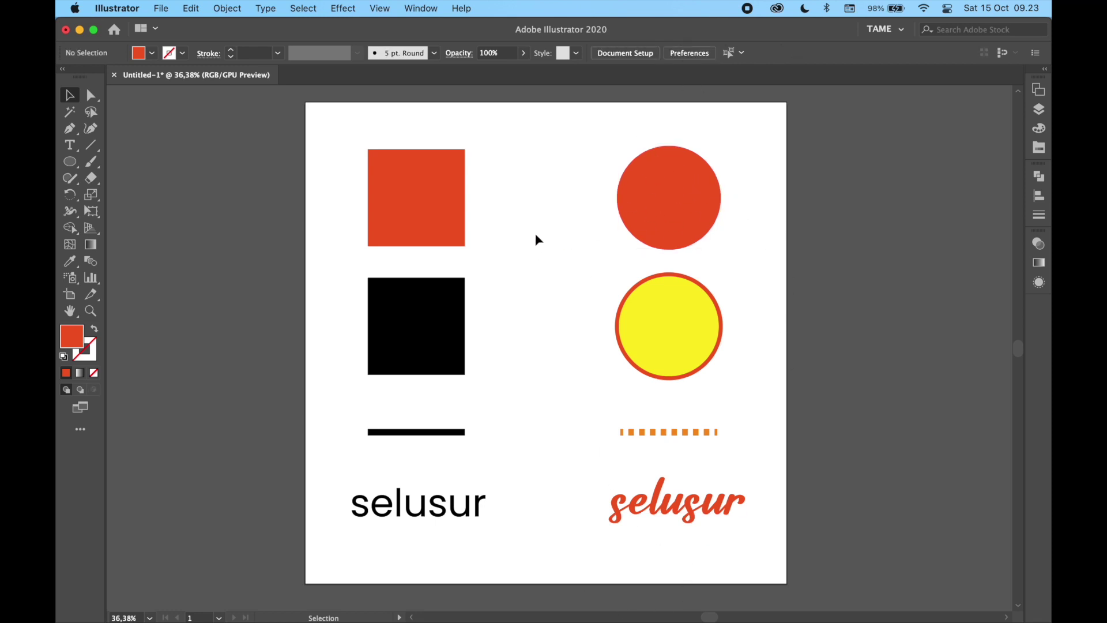
left_click(422, 312)
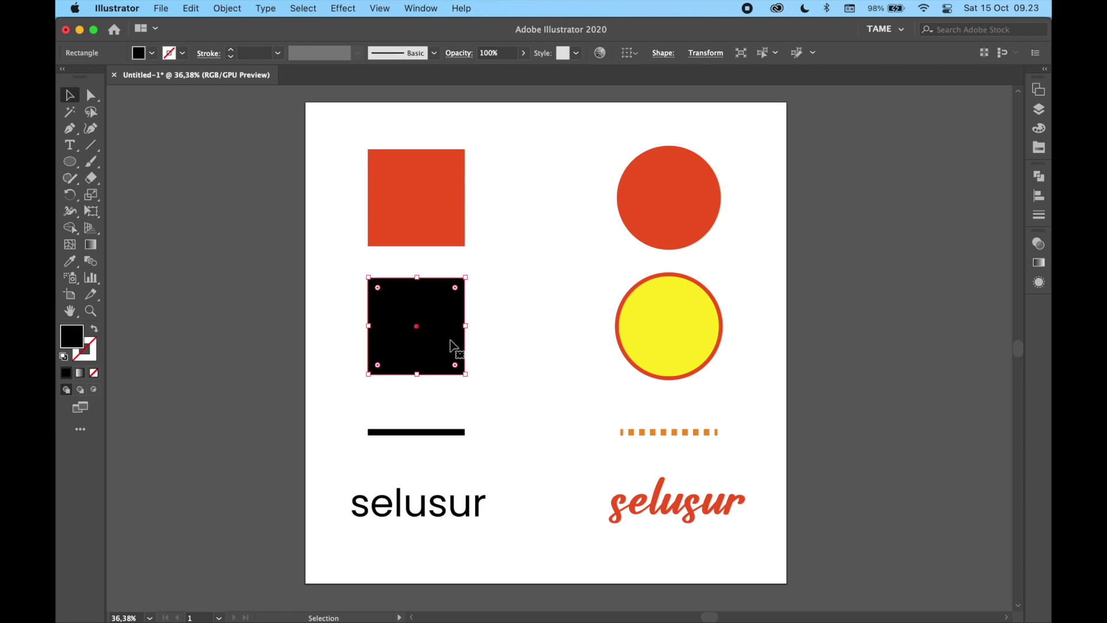
left_click(645, 325)
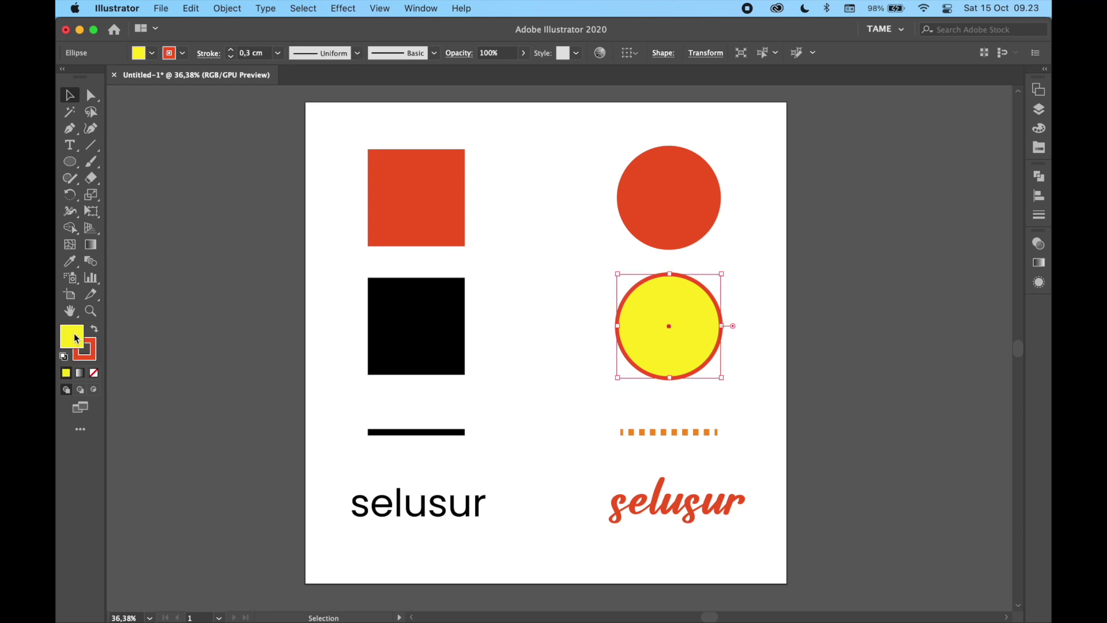
left_click(502, 353)
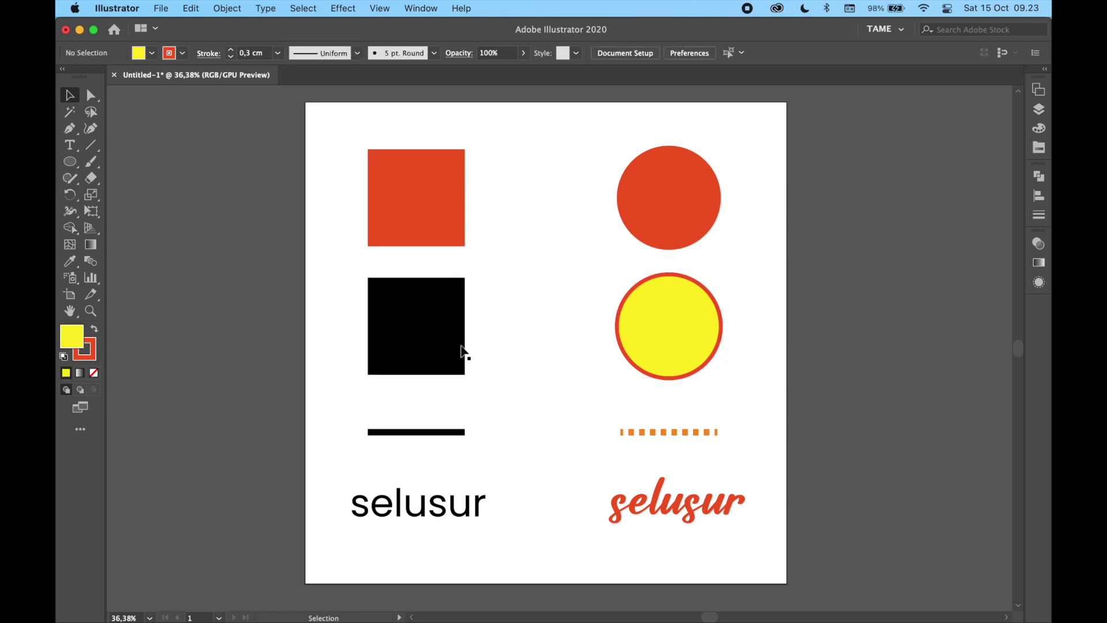
left_click(425, 346)
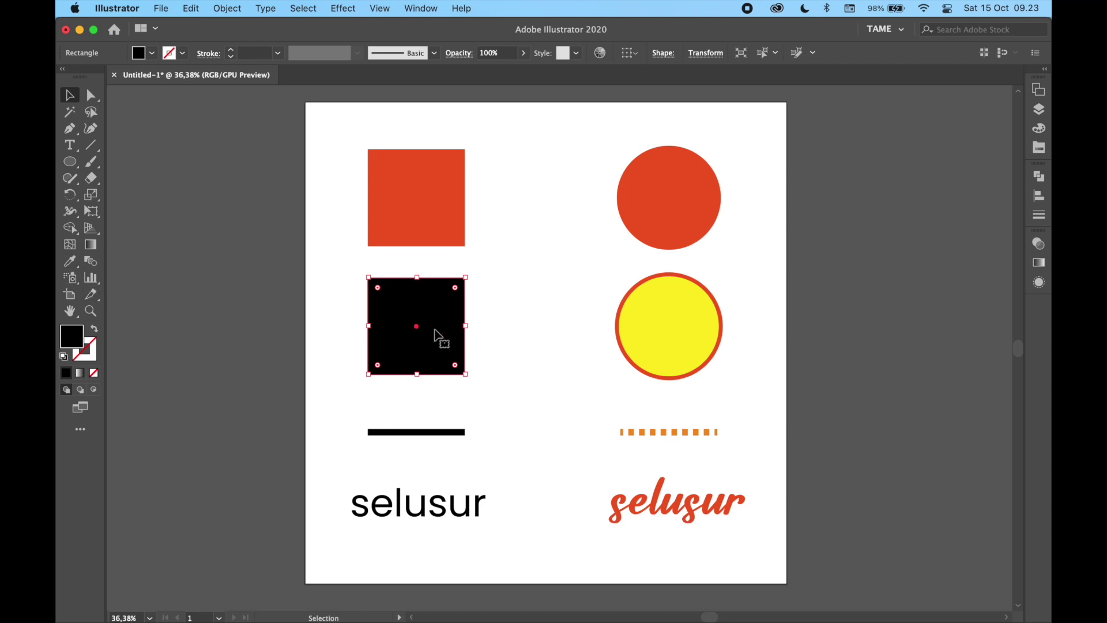
left_click(71, 267)
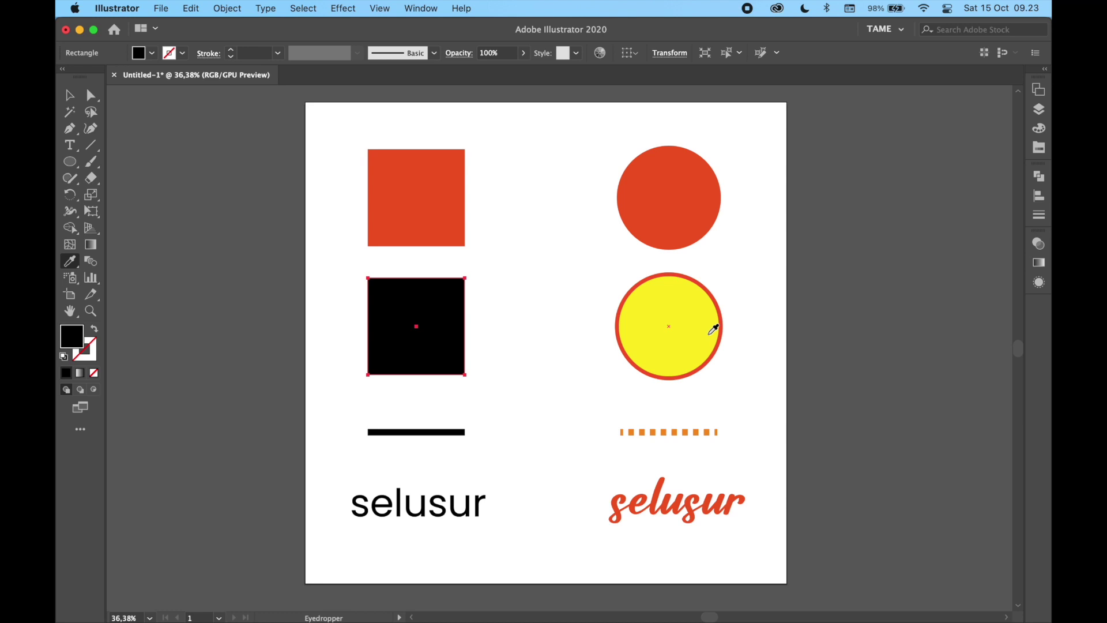
left_click(713, 329)
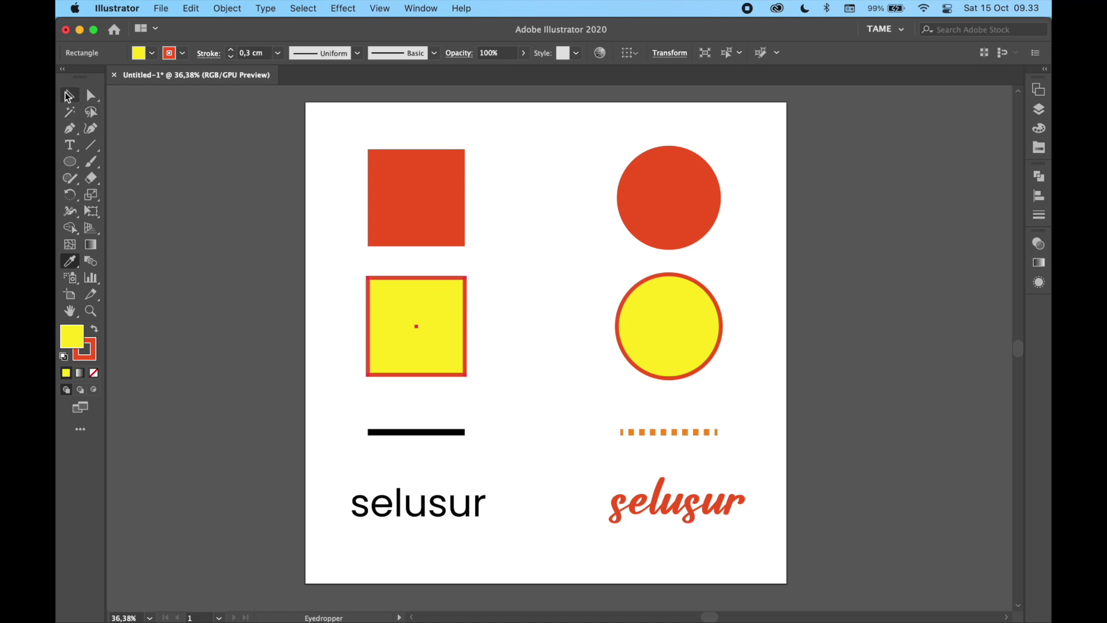
left_click(70, 95)
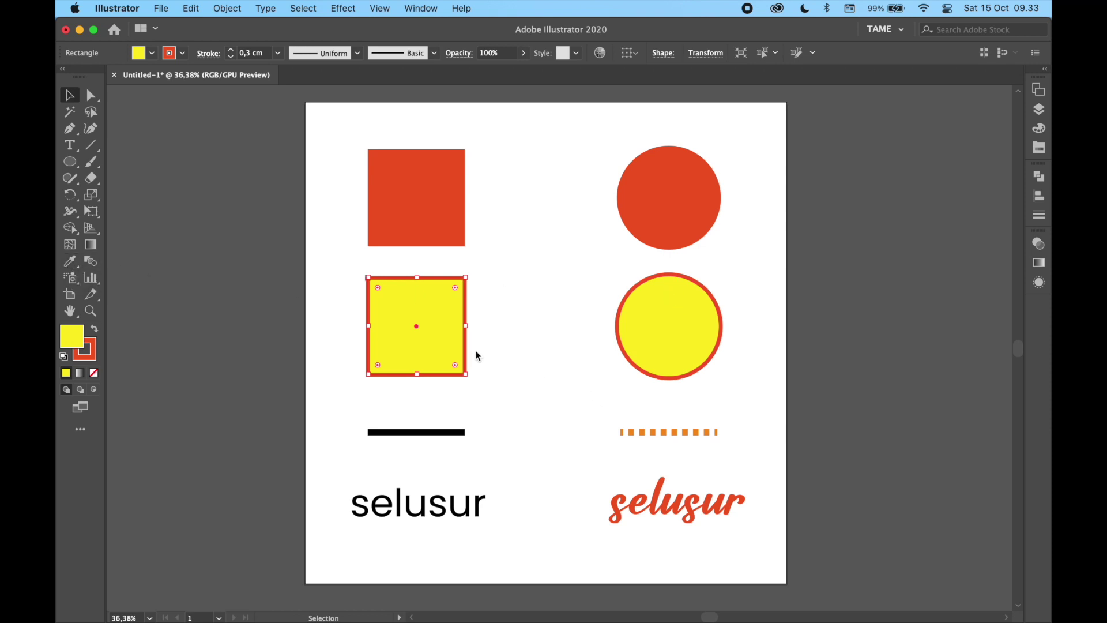
Undo the copied style, then sample only the circle's yellow fill onto the square
key("super+z")
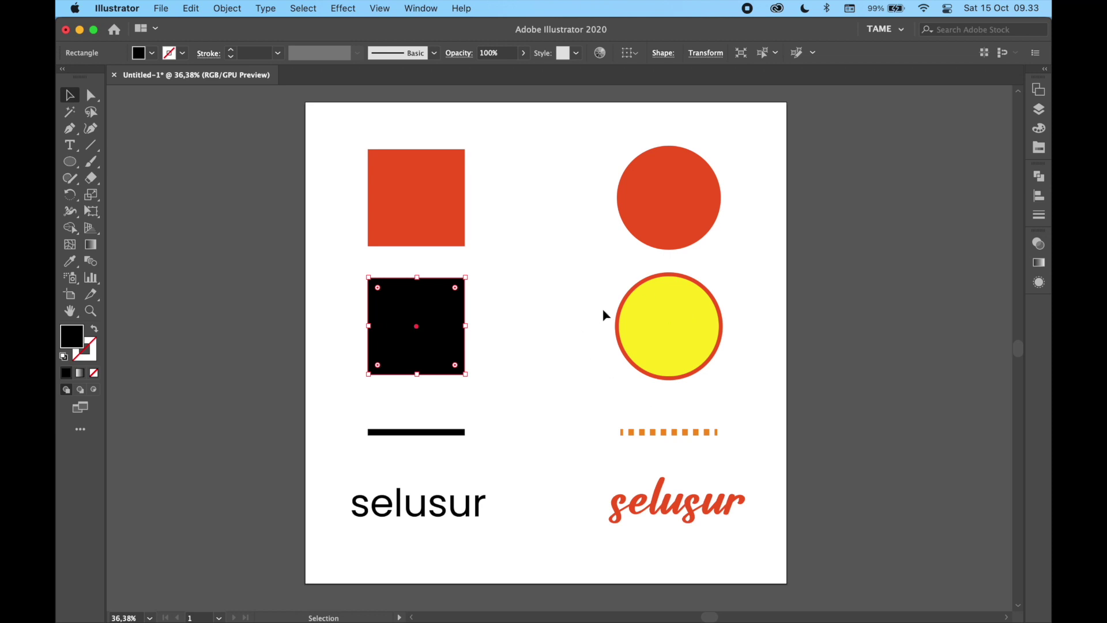
left_click(70, 261)
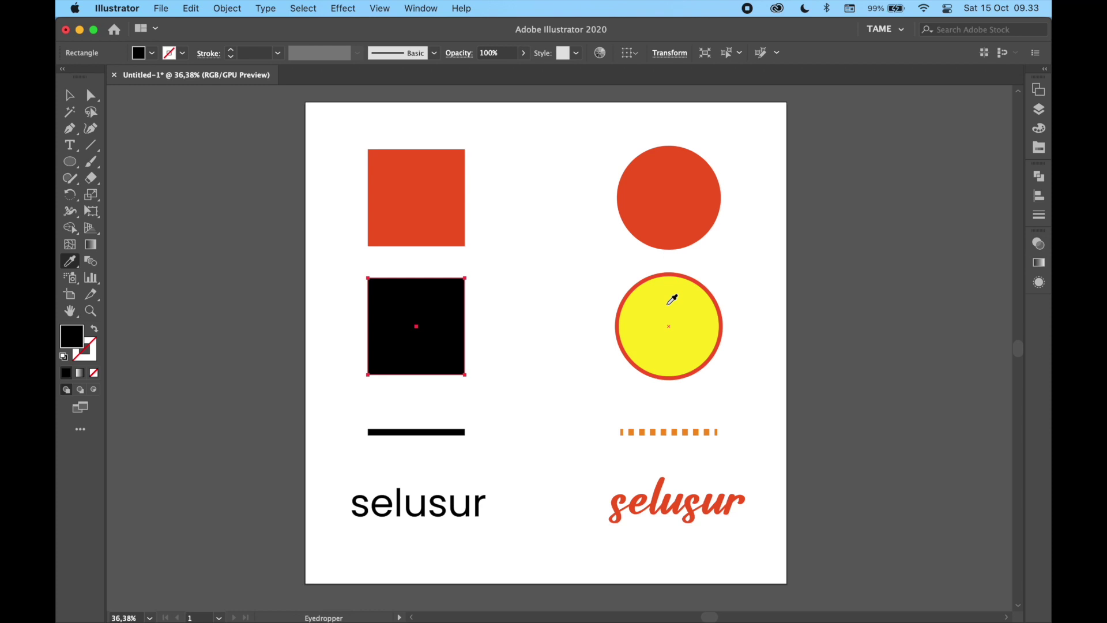
left_click(672, 299)
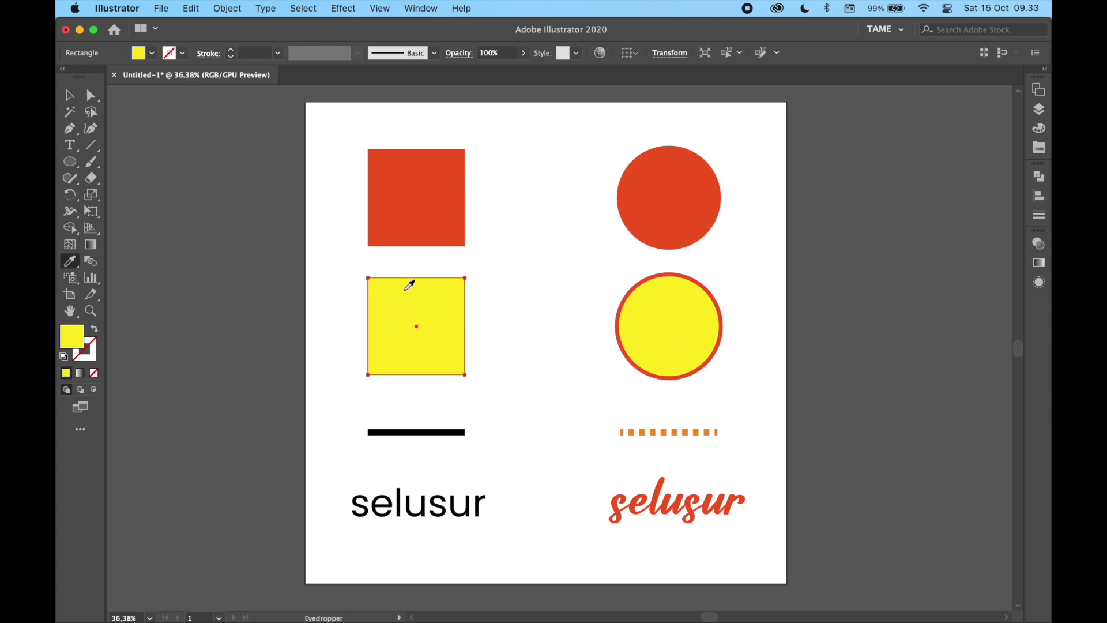
left_click(658, 274)
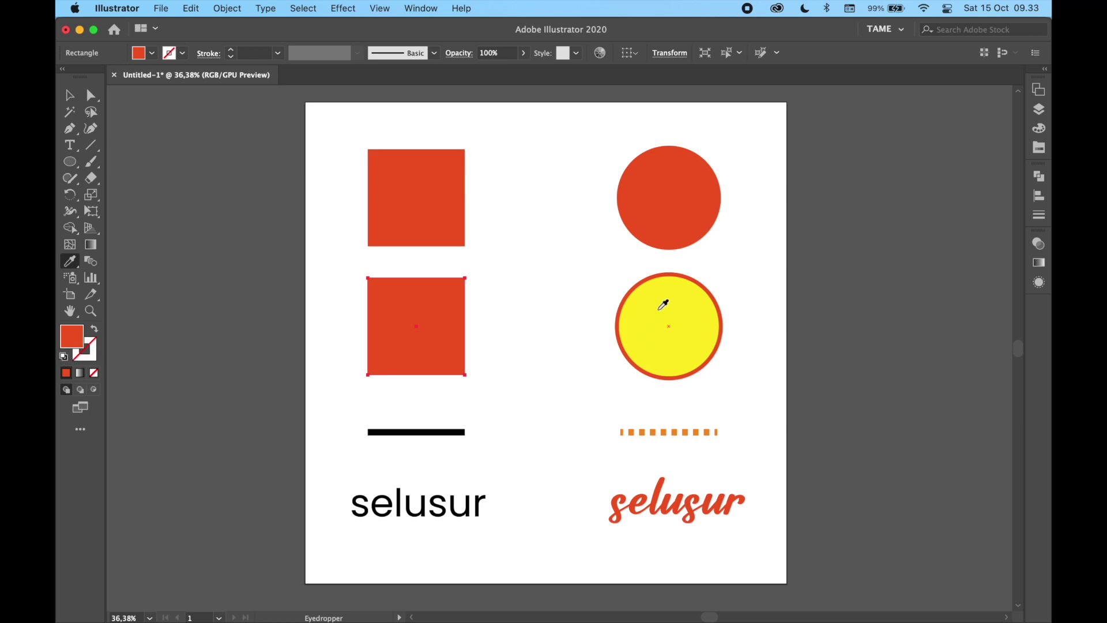
left_click(689, 324)
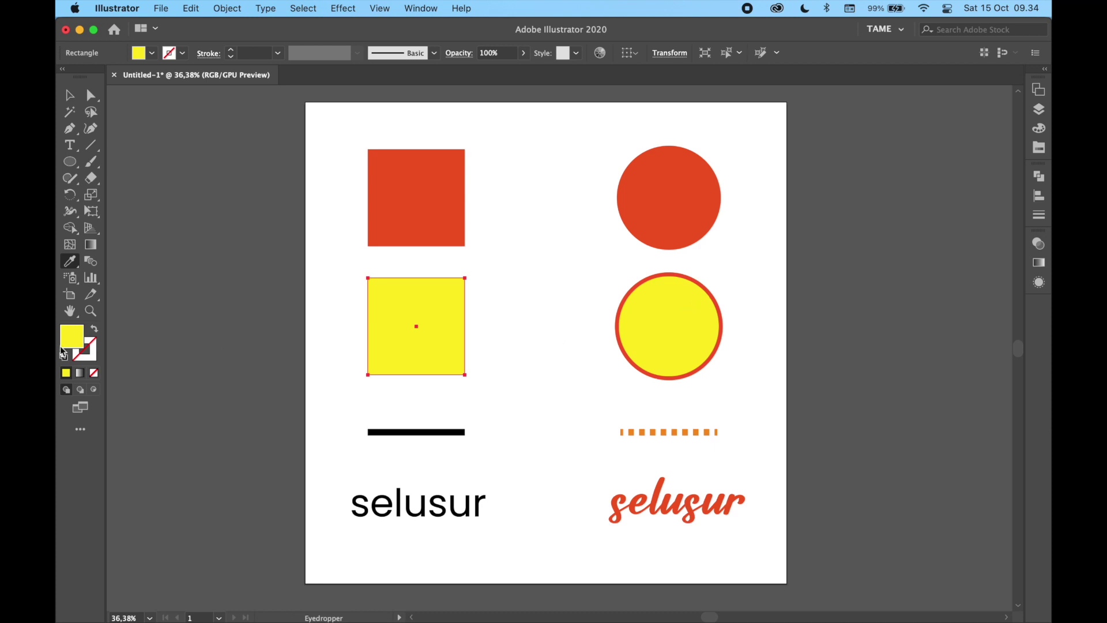
Remove the square's fill and give it the circle's red outline
left_click(88, 351)
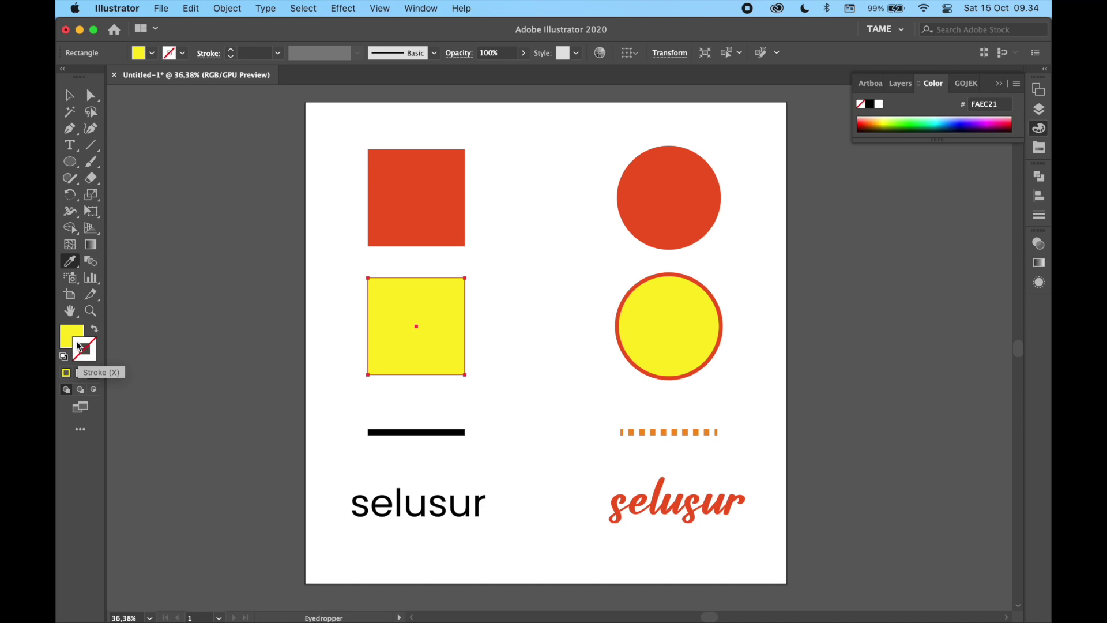
left_click(68, 333)
left_click(94, 372)
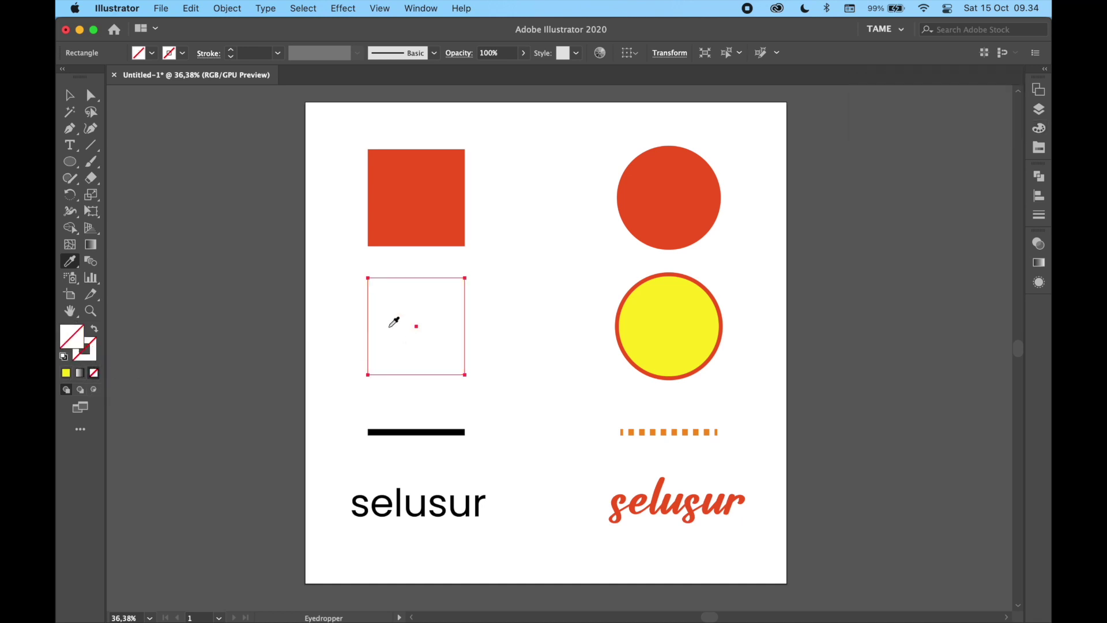
left_click(93, 347)
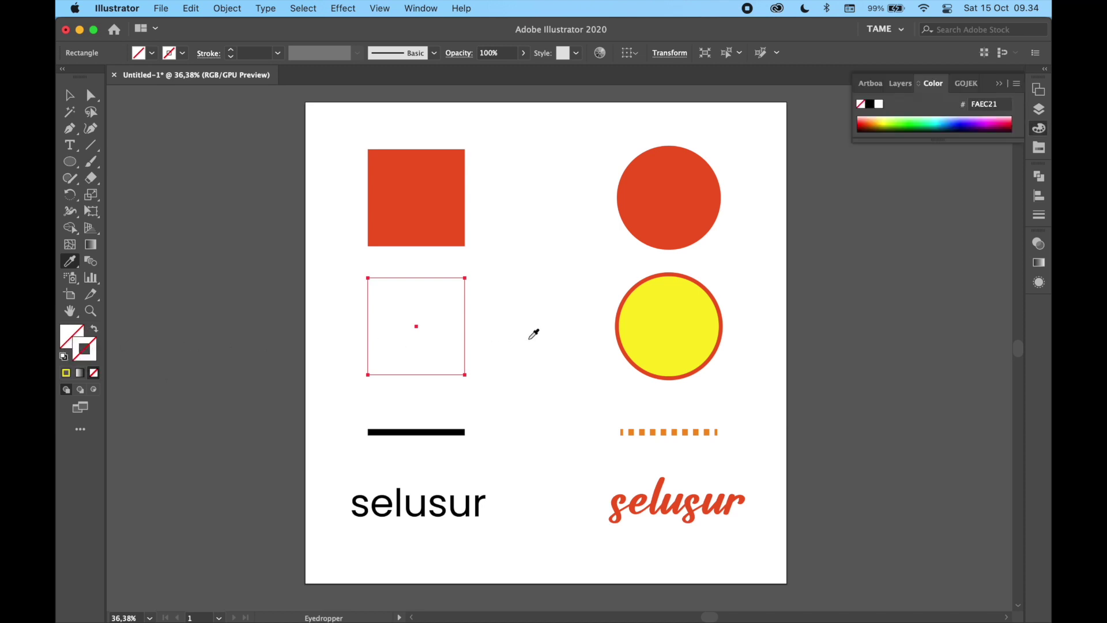
left_click(690, 271)
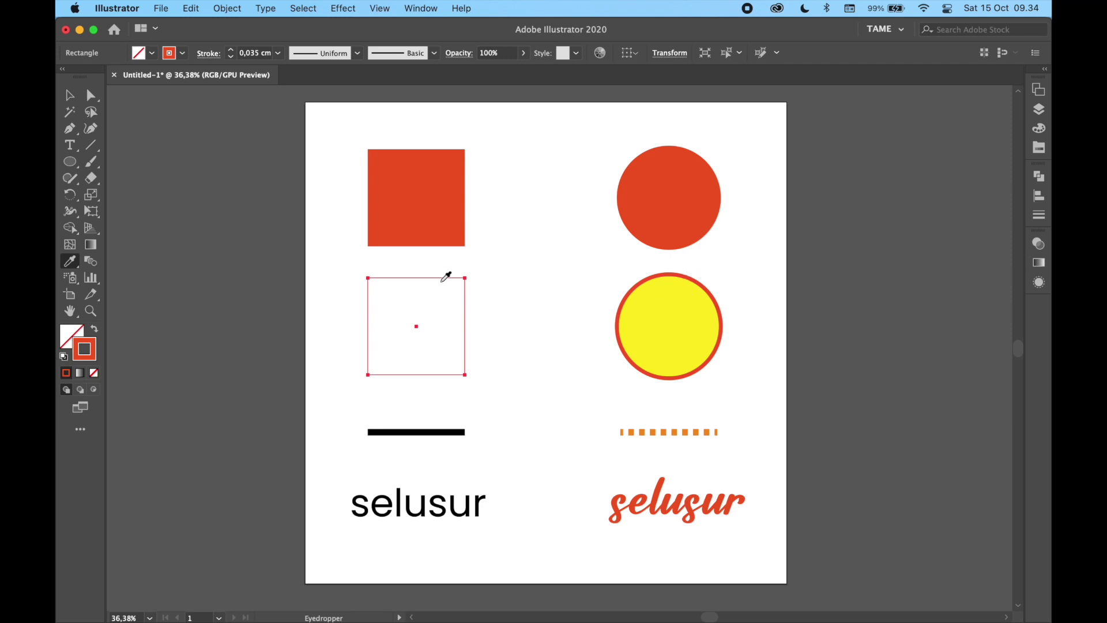
Thicken the square's red outline to a 0,3 cm stroke weight
left_click(70, 95)
left_click(500, 290)
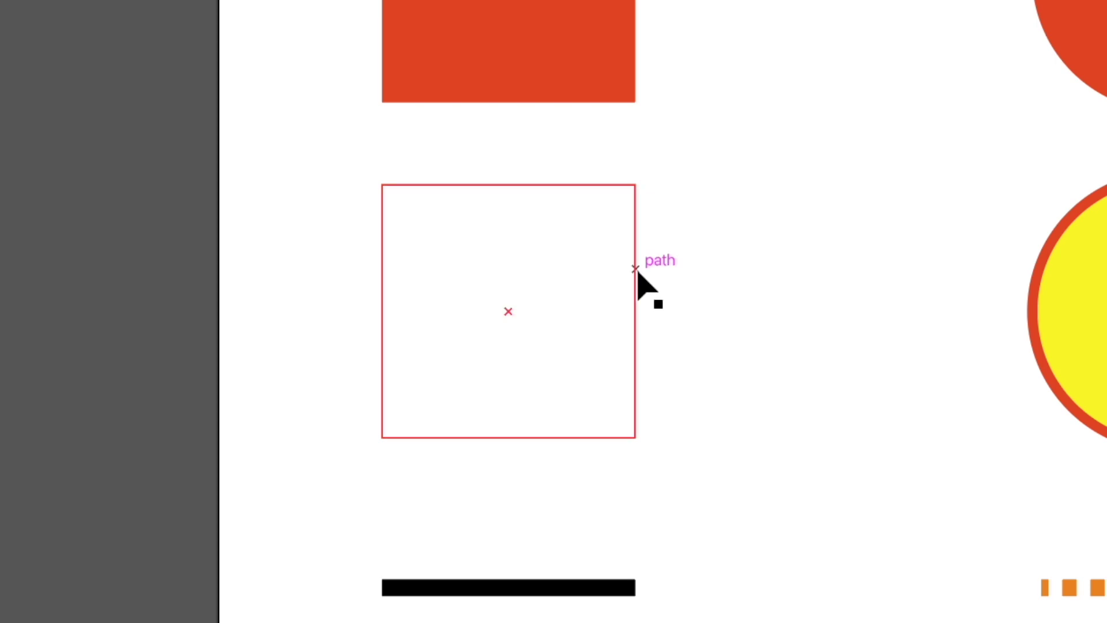
left_click(465, 312)
left_click(234, 51)
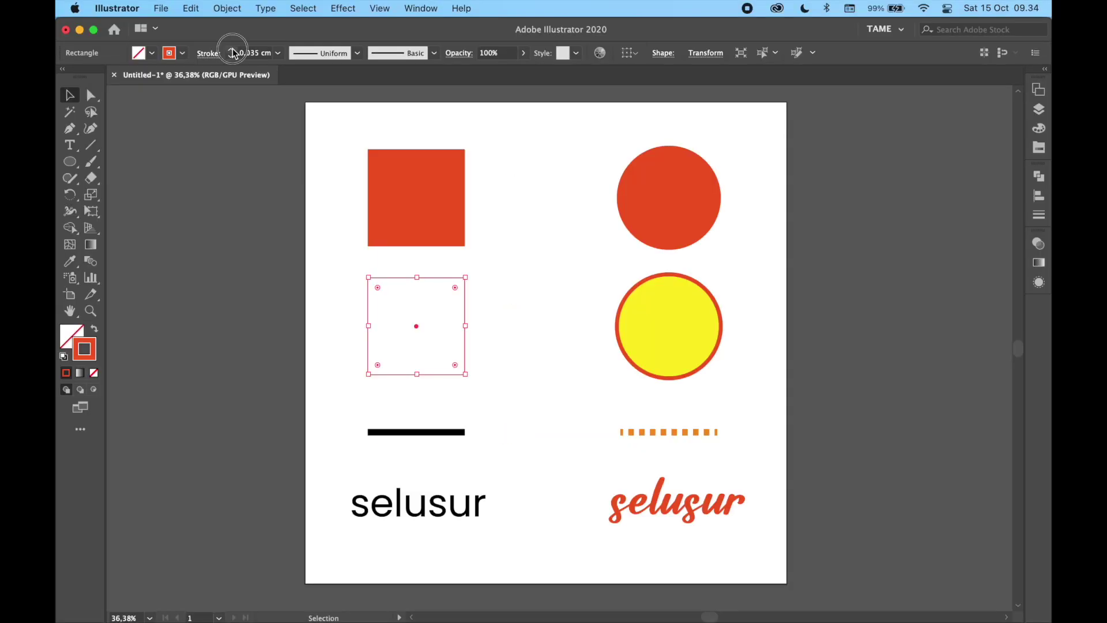
left_click(560, 301)
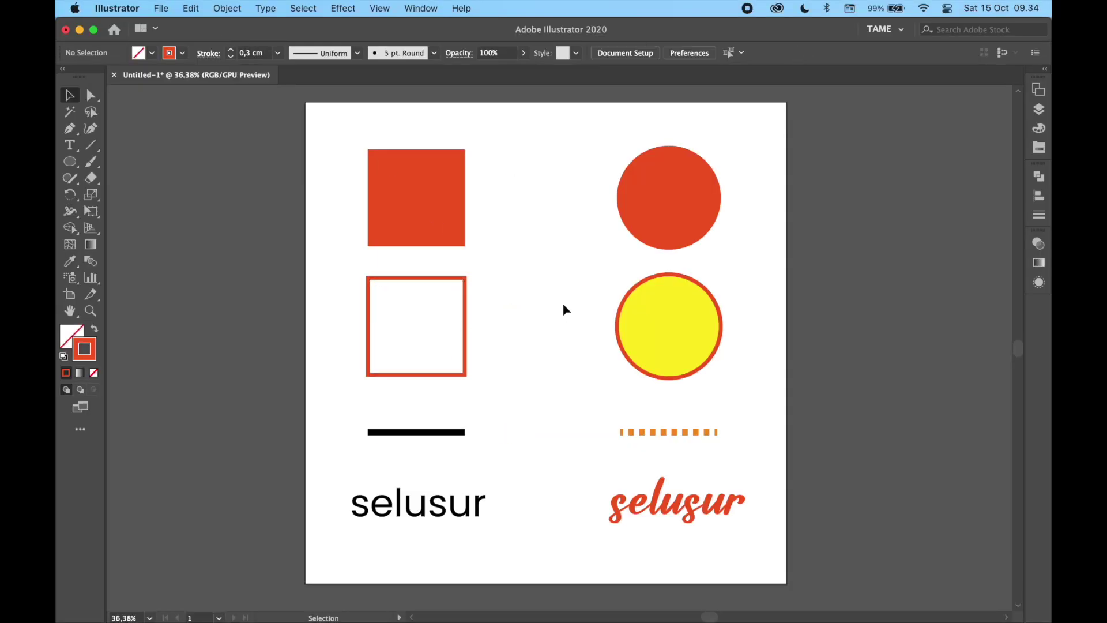
left_click(465, 326)
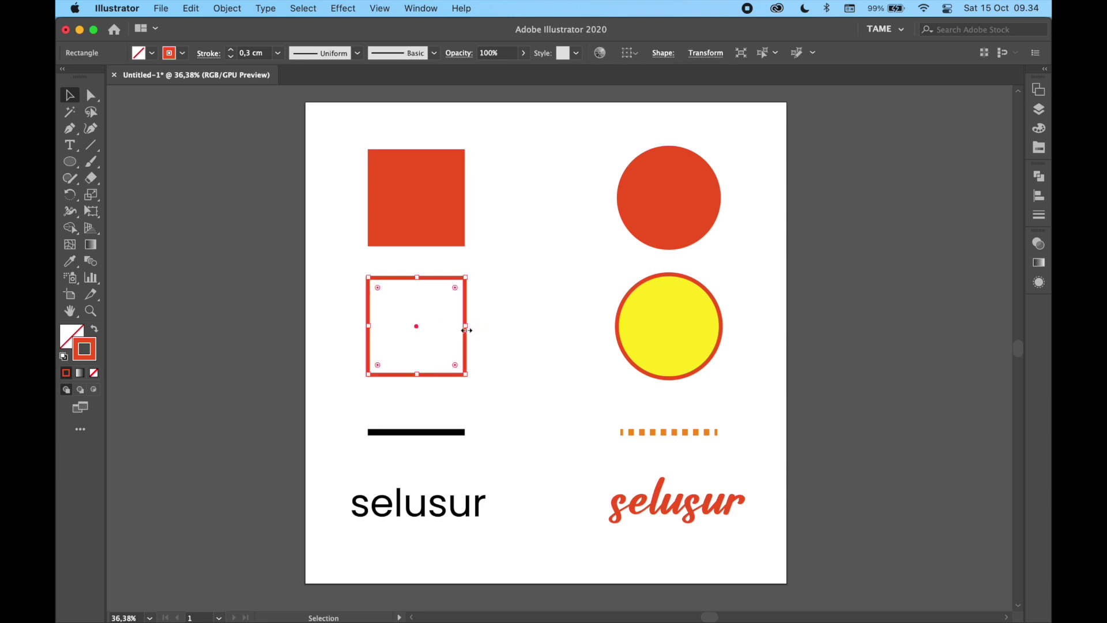
Sample the yellow circle's colour onto the square's outline, then deselect
left_click(69, 260)
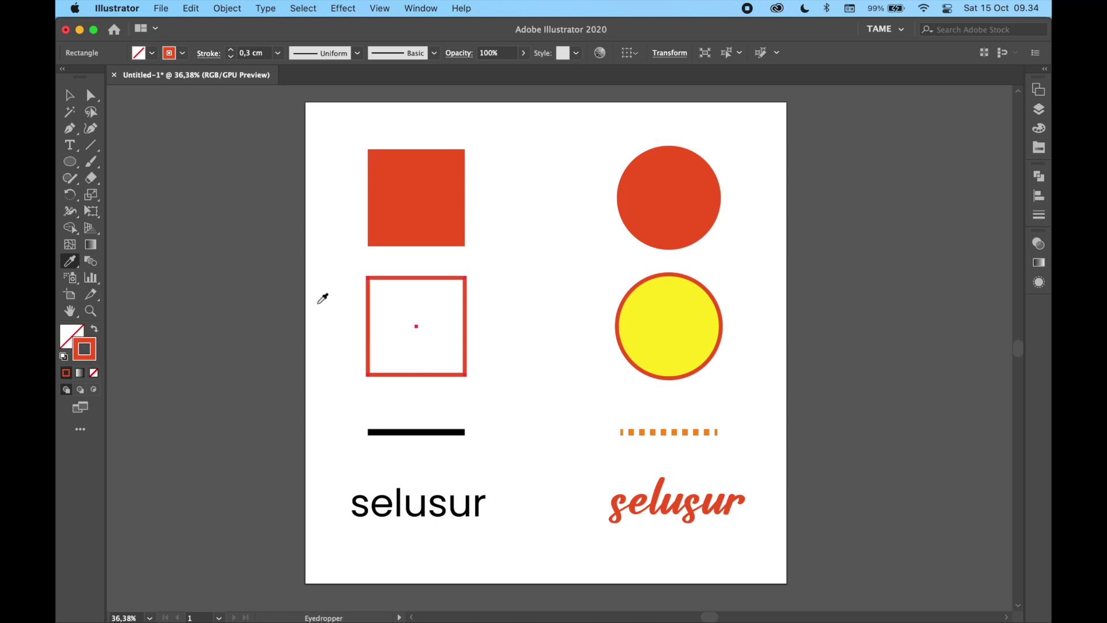
left_click(662, 339, "shift")
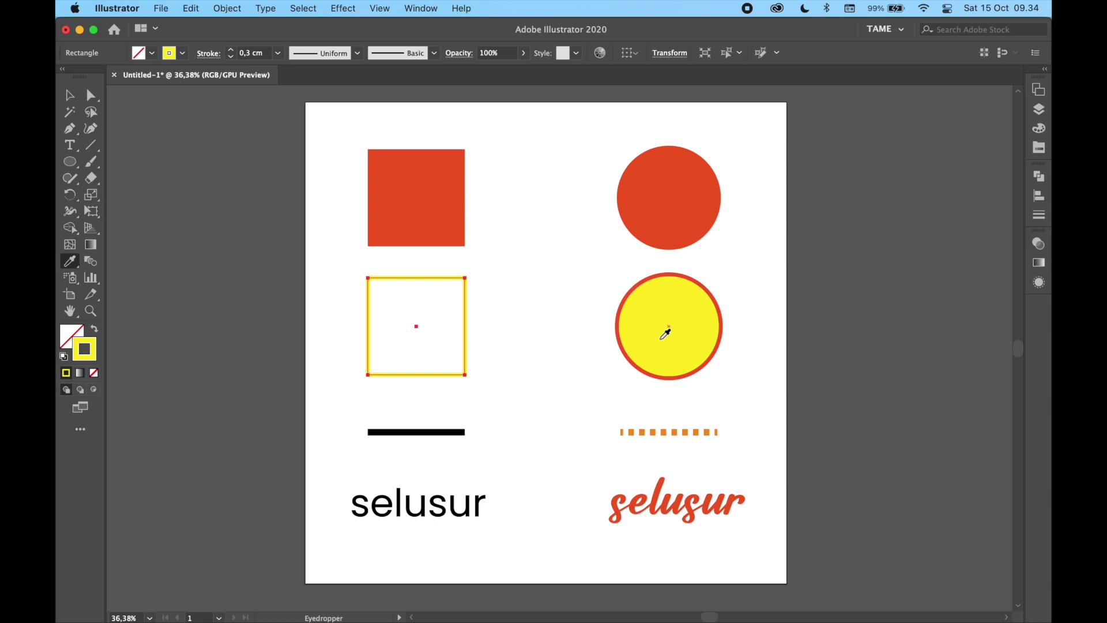
key("v")
left_click(531, 290)
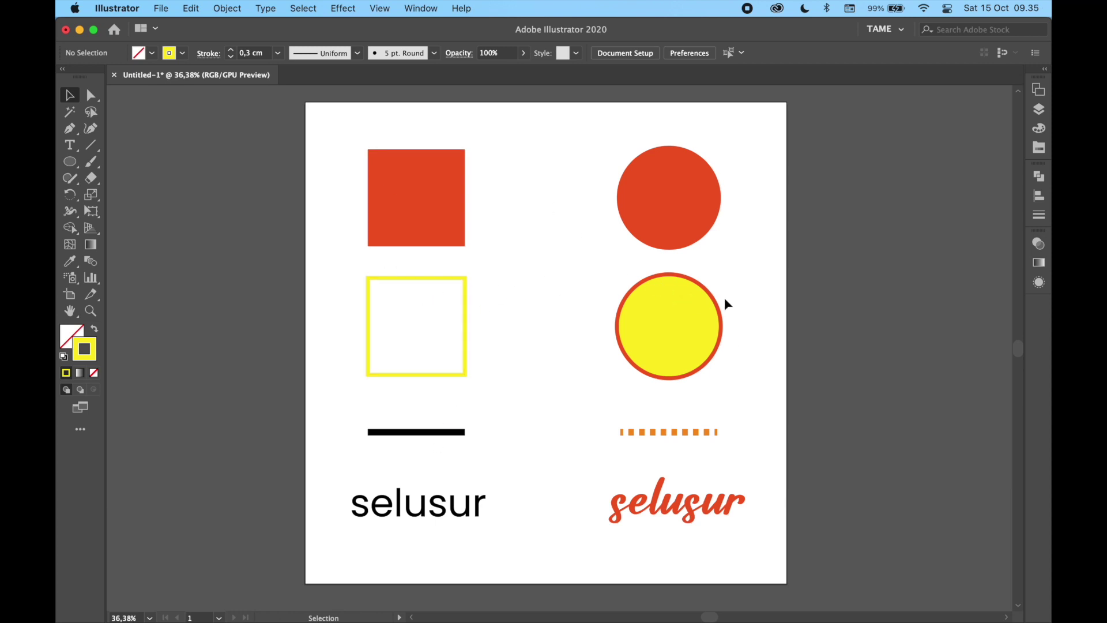
Copy the dotted line's orange dashed stroke onto the solid black line
left_click(424, 437)
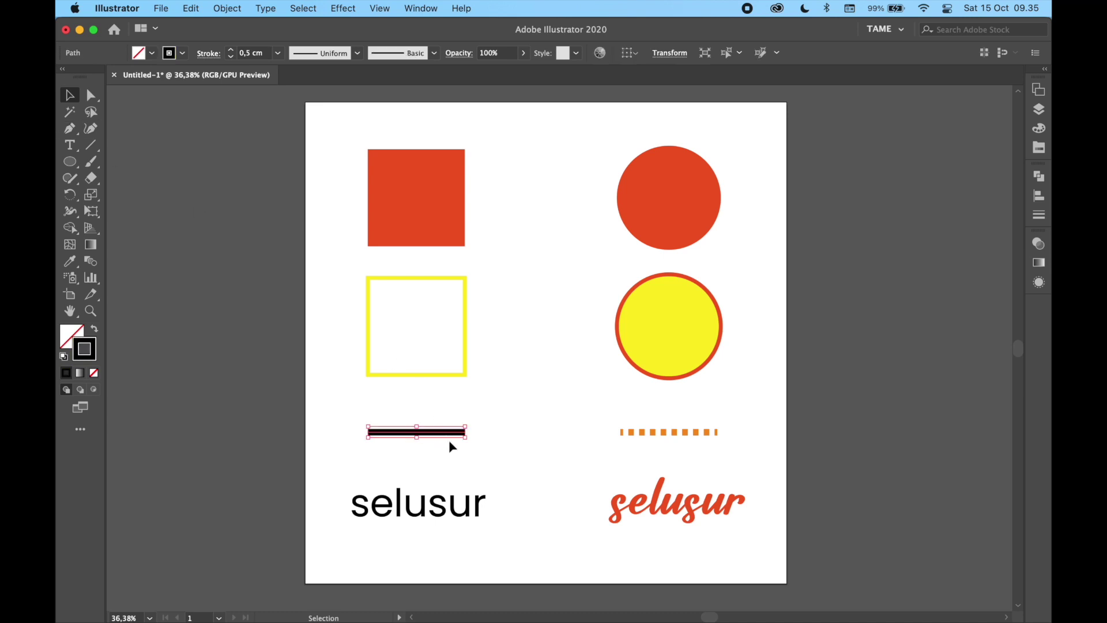
left_click(547, 456)
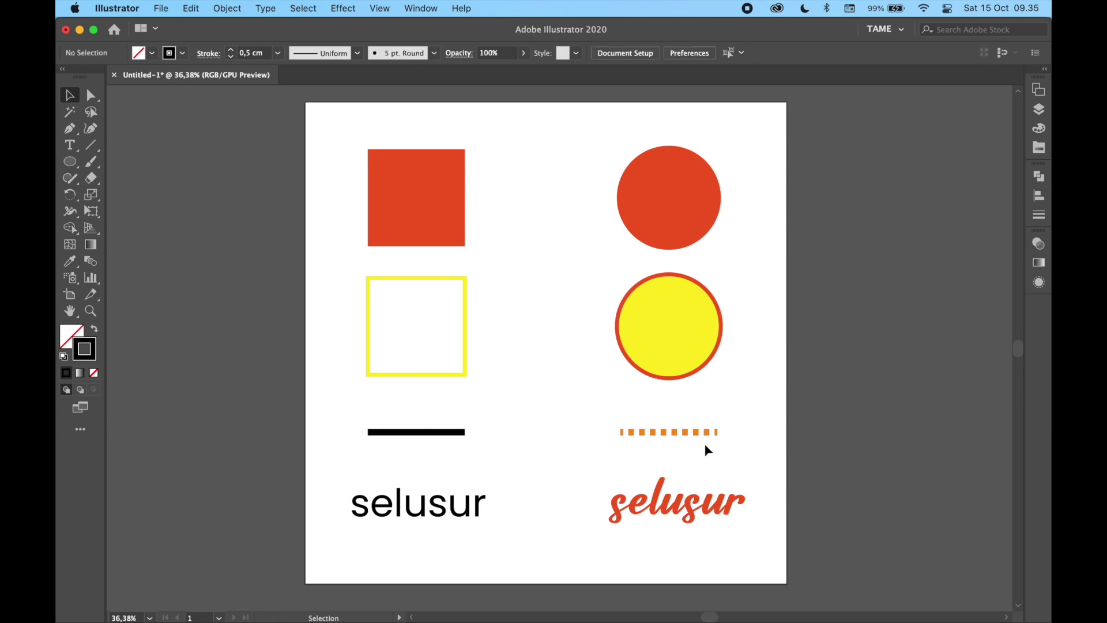
left_click(681, 434)
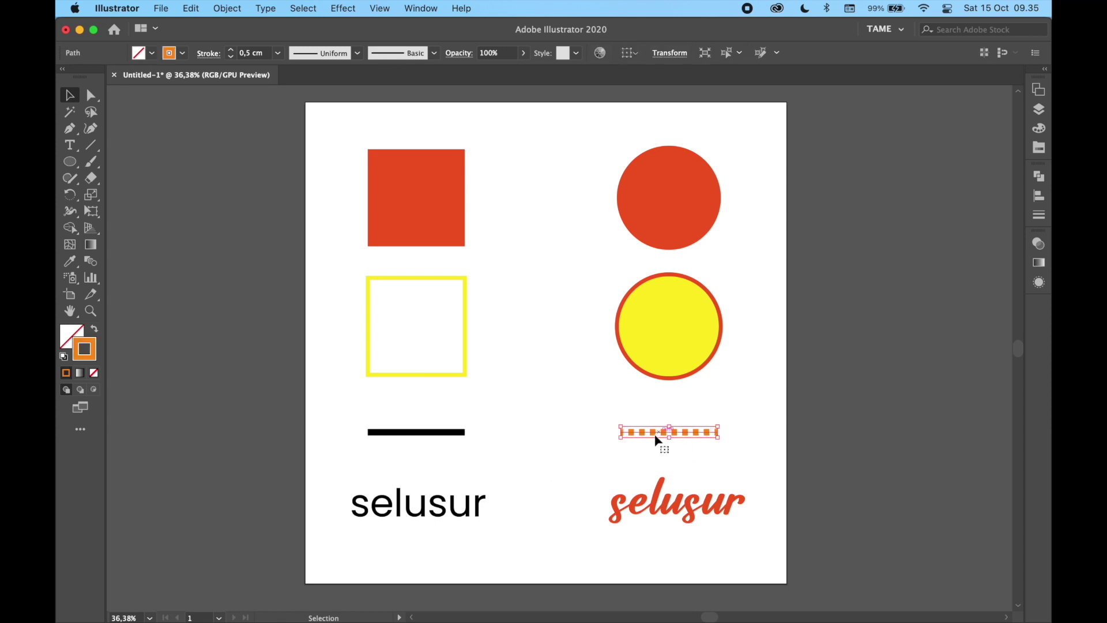
left_click(749, 448)
left_click(458, 433)
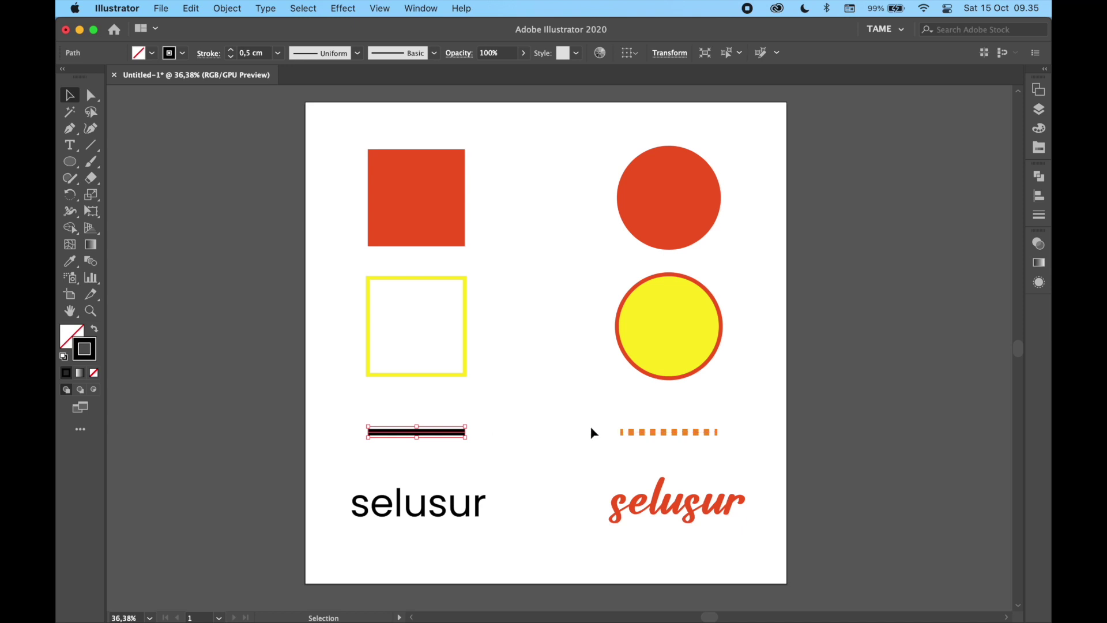
left_click(71, 262)
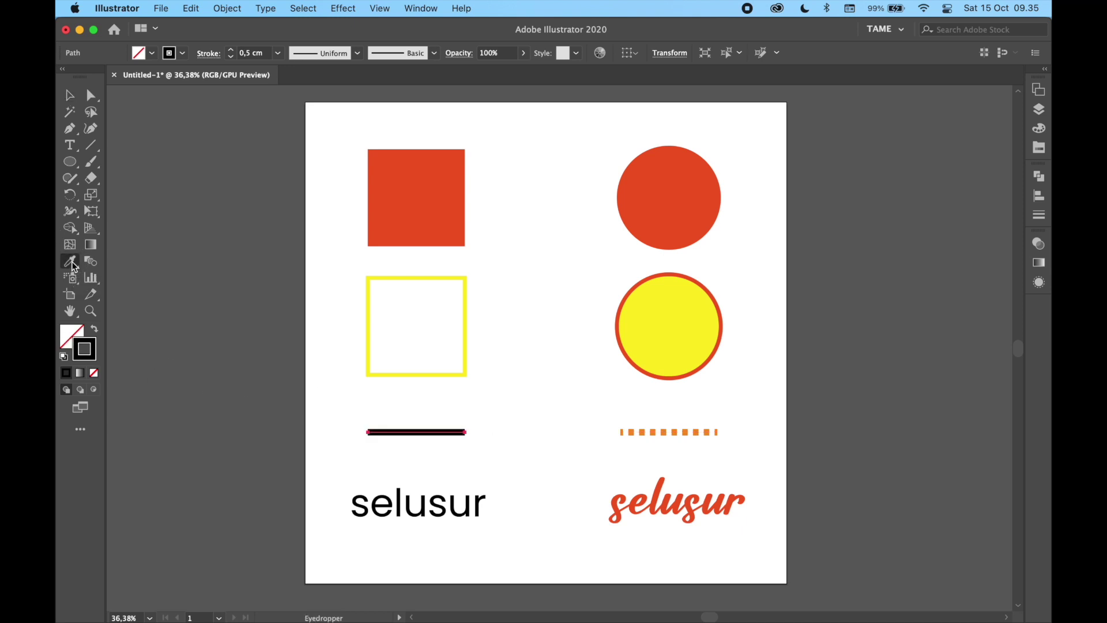
left_click(711, 432)
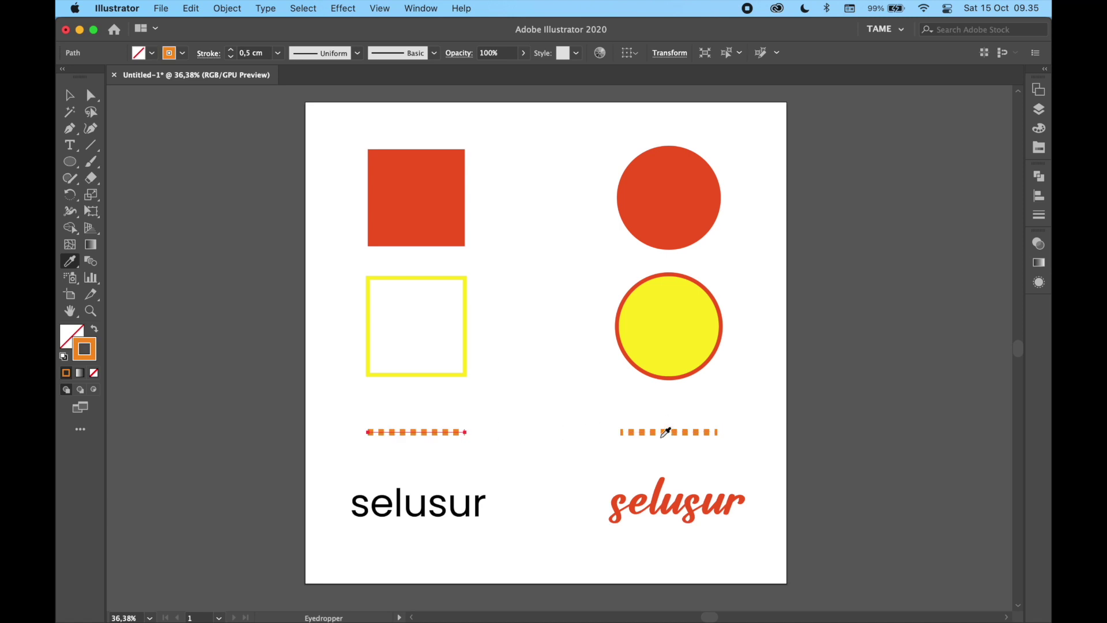
left_click(69, 95)
left_click(494, 446)
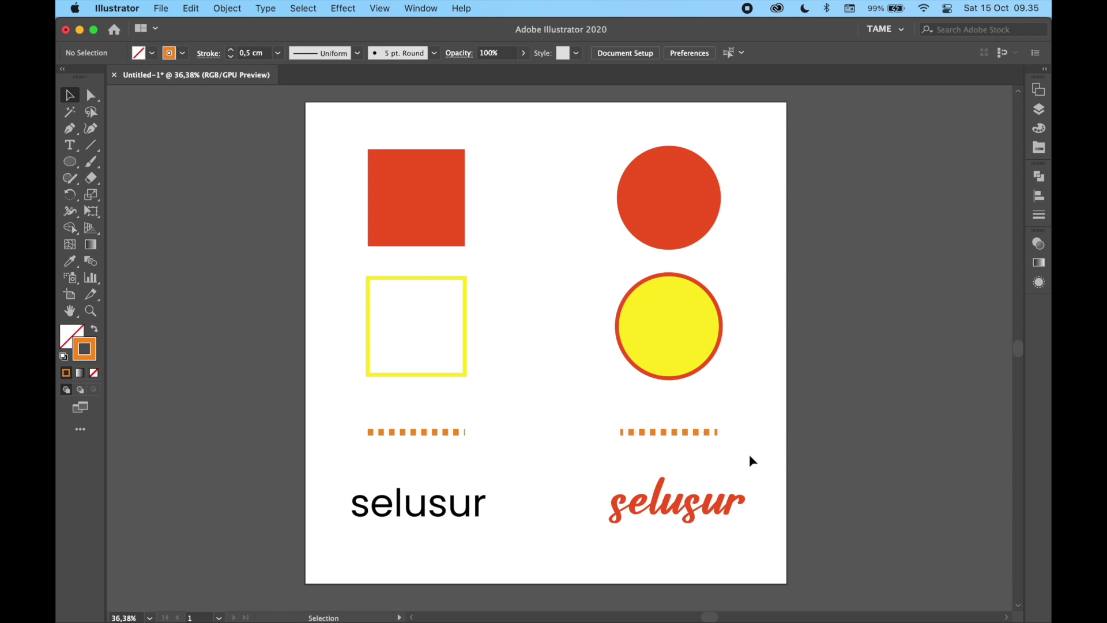
left_click(451, 515)
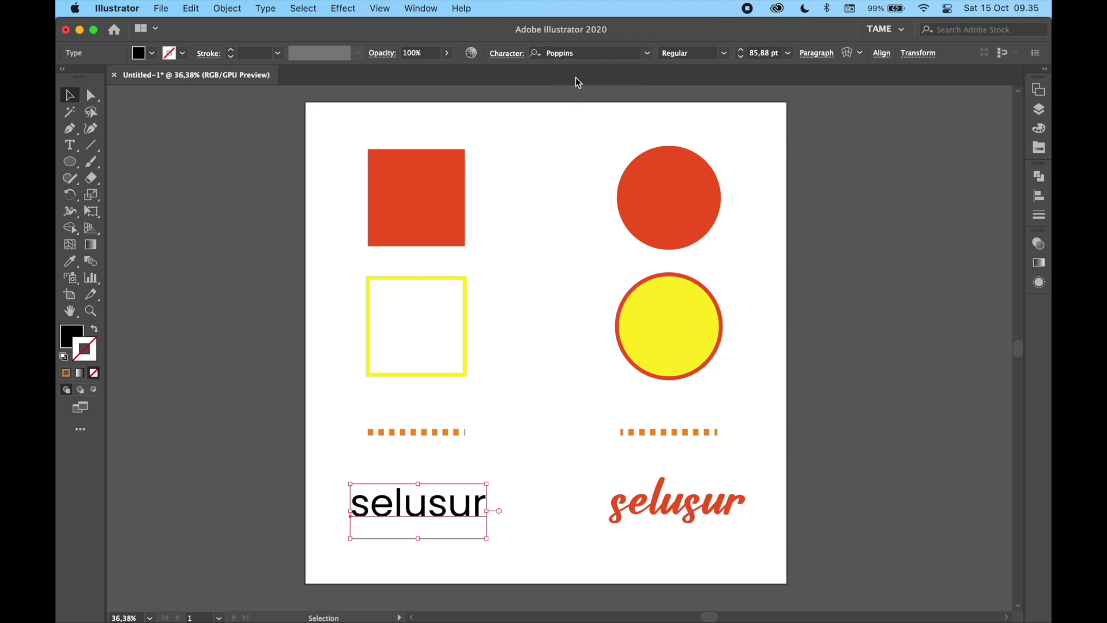
left_click(687, 508)
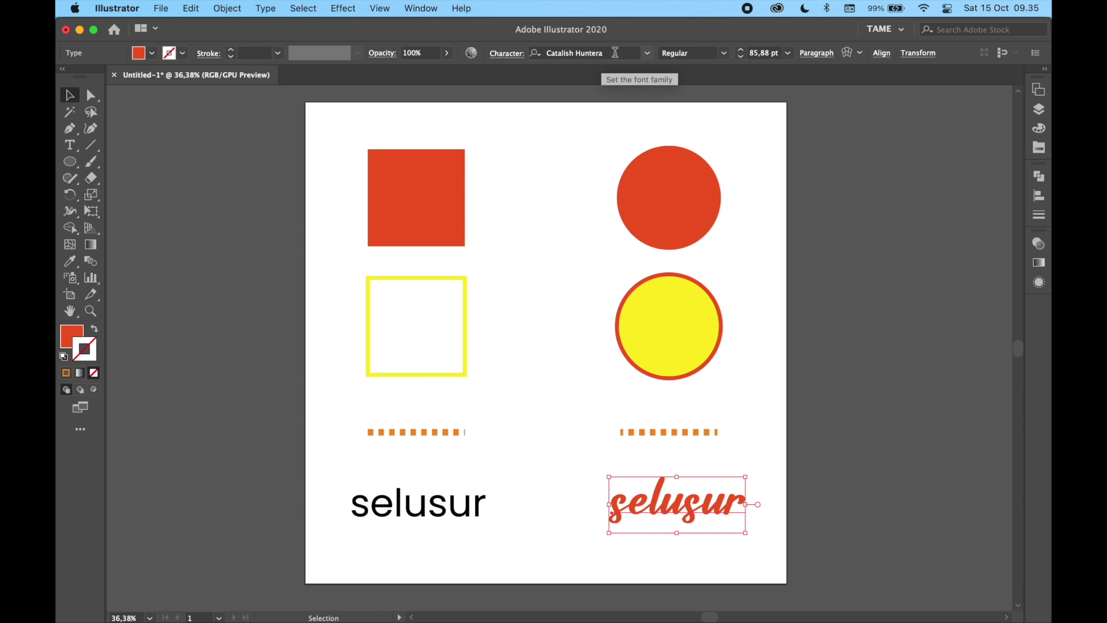
left_click(553, 501)
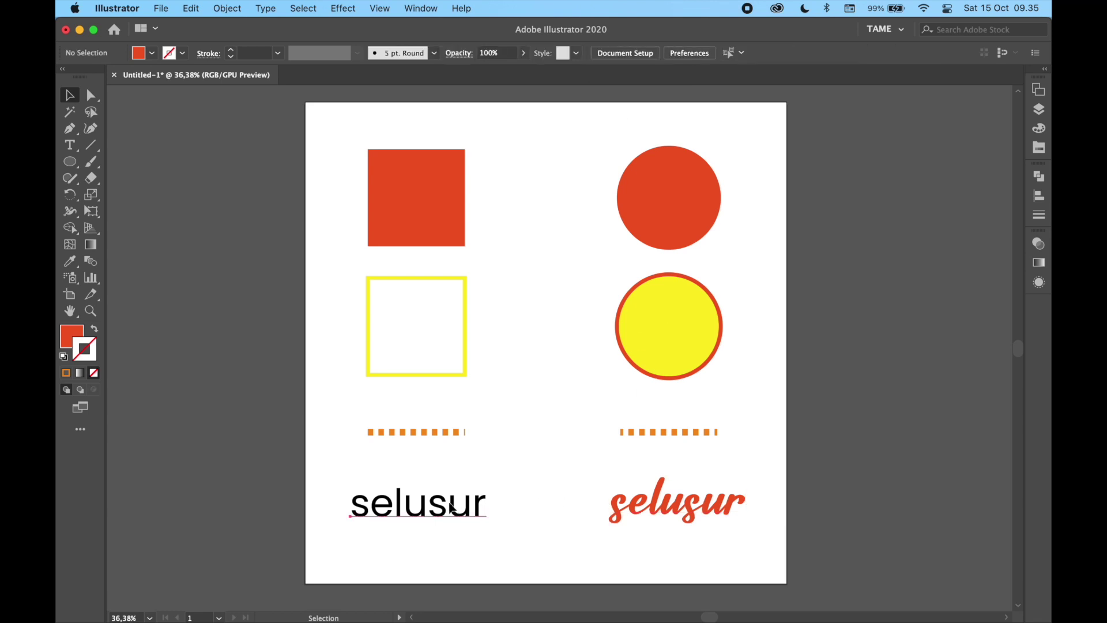
left_click(456, 507)
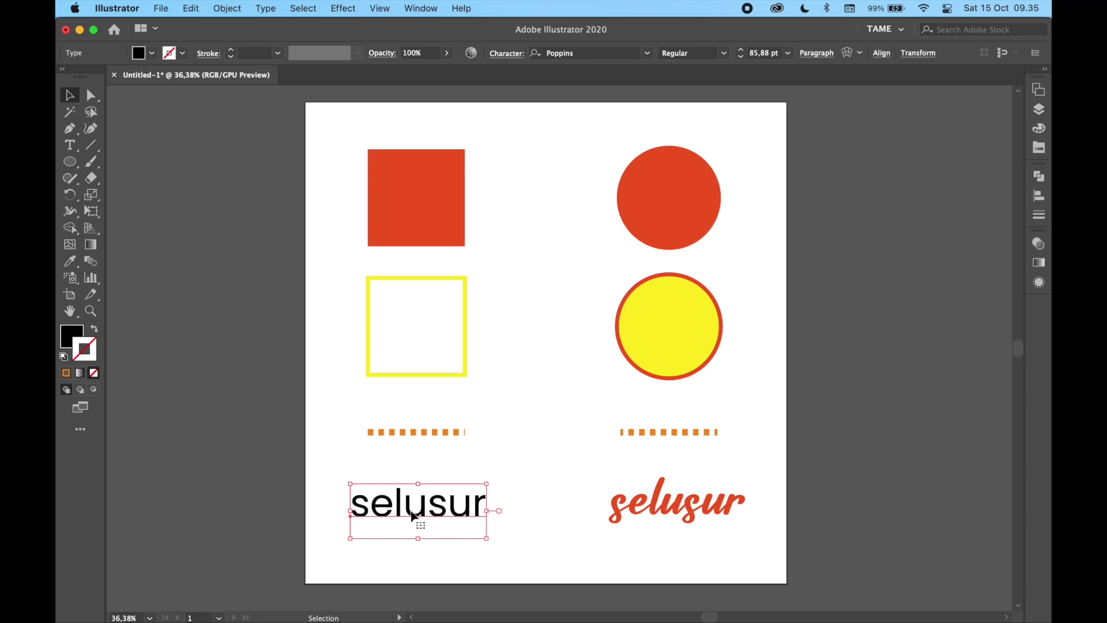
left_click(70, 263)
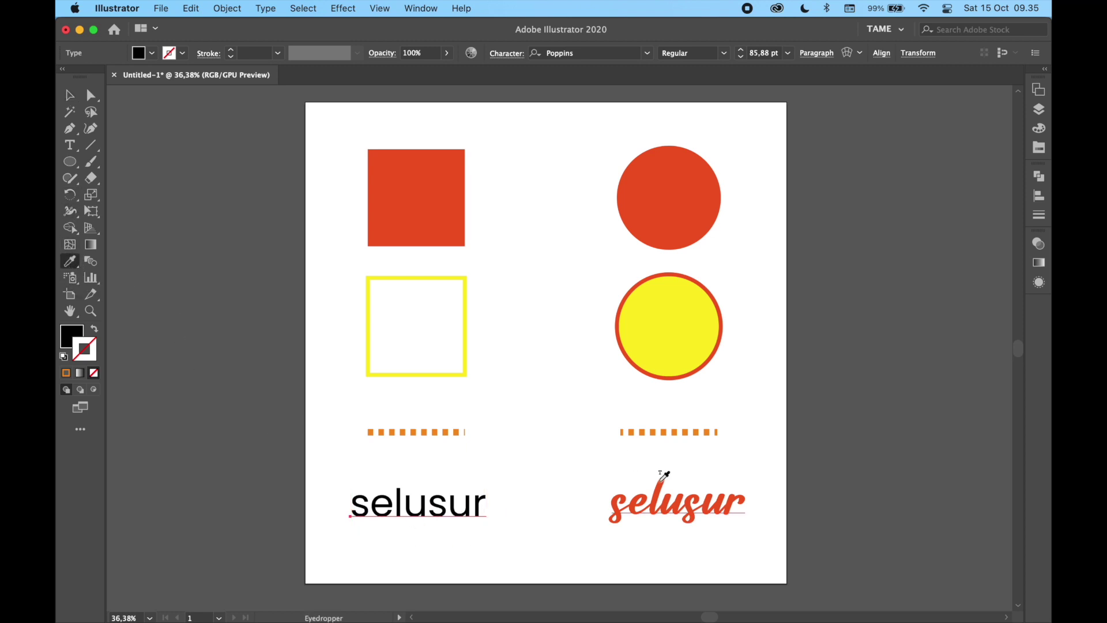
left_click(689, 503)
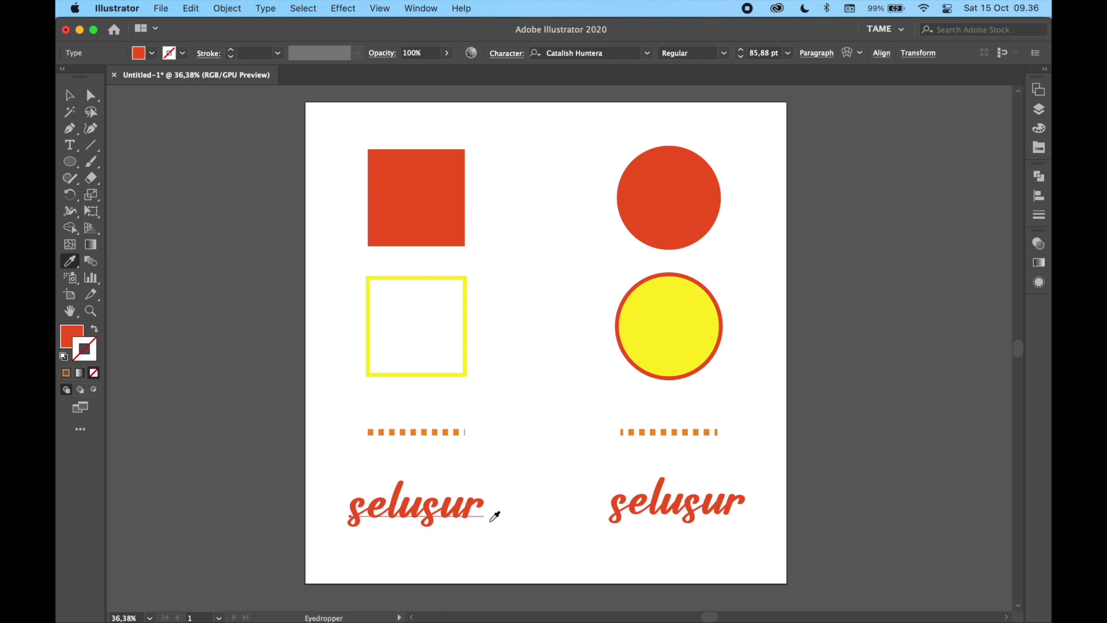
left_click(629, 505)
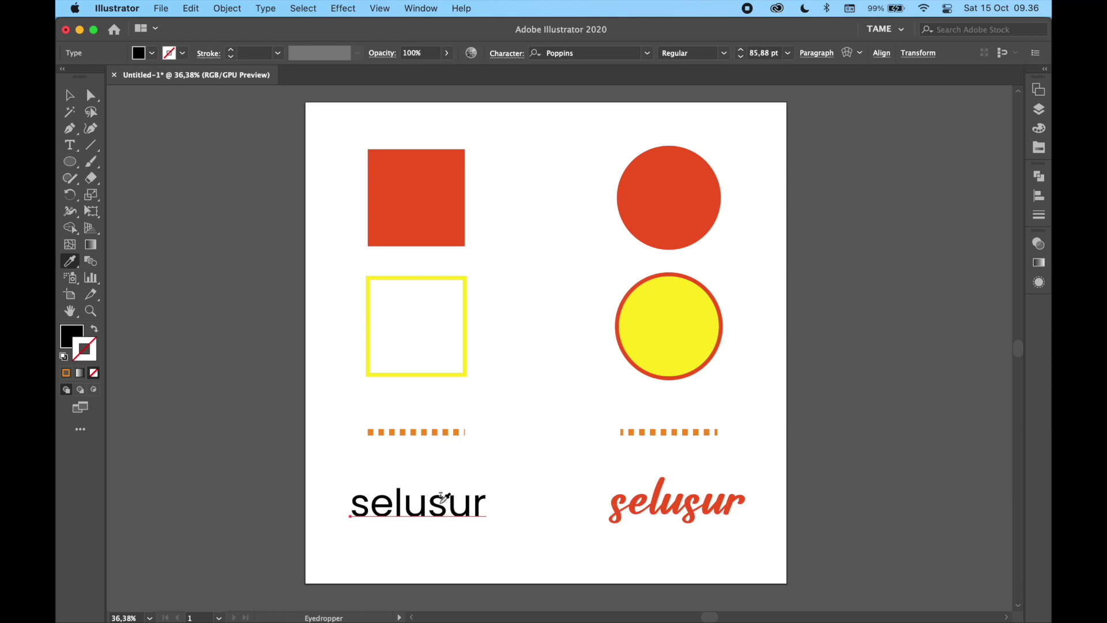
Give the plain 'selusur' text the script text's red fill with no outline, keeping Poppins Regular
left_click(692, 500)
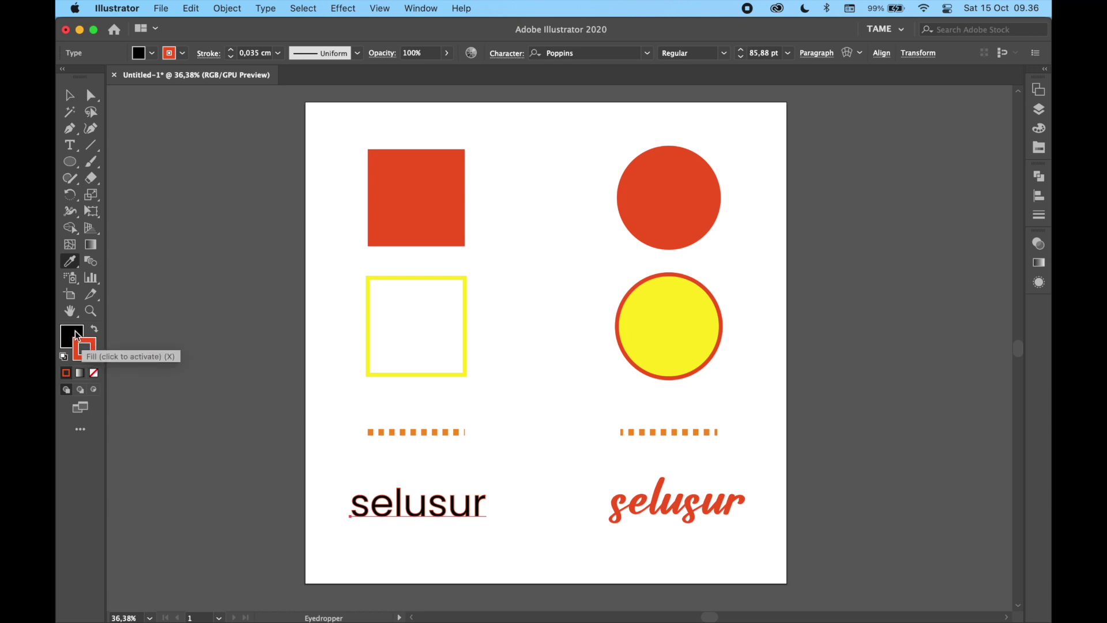
left_click(93, 372)
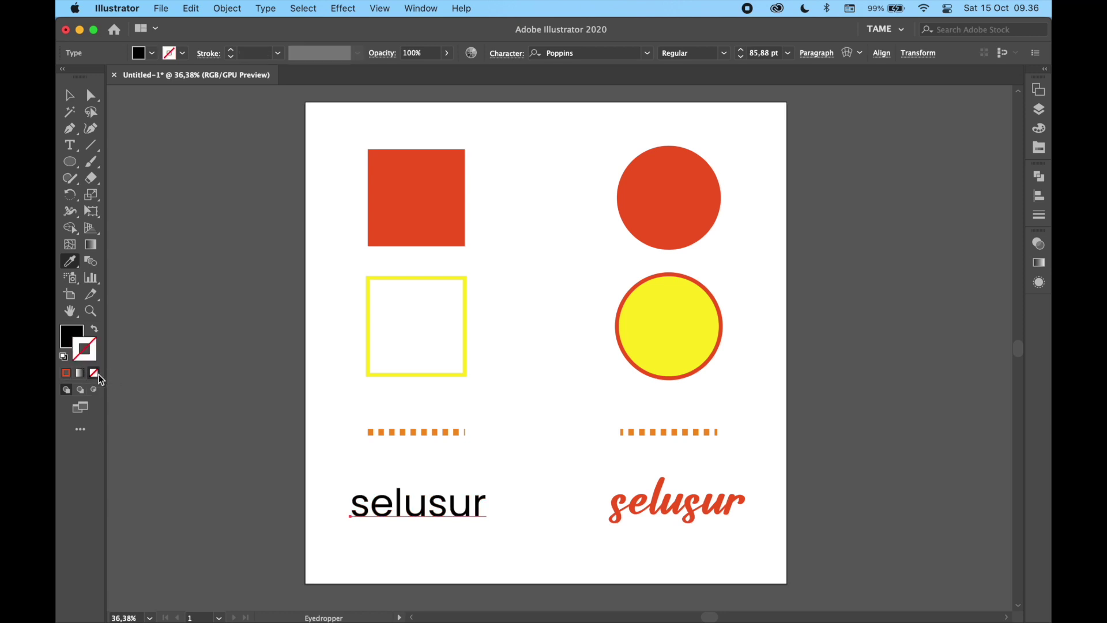
left_click(69, 337)
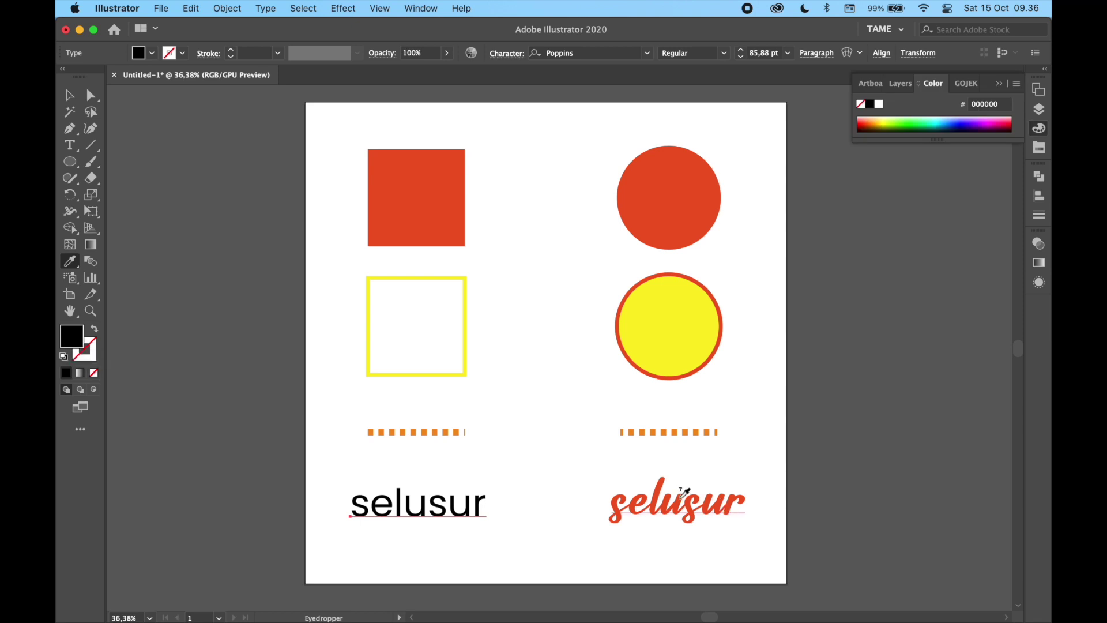
left_click(684, 494)
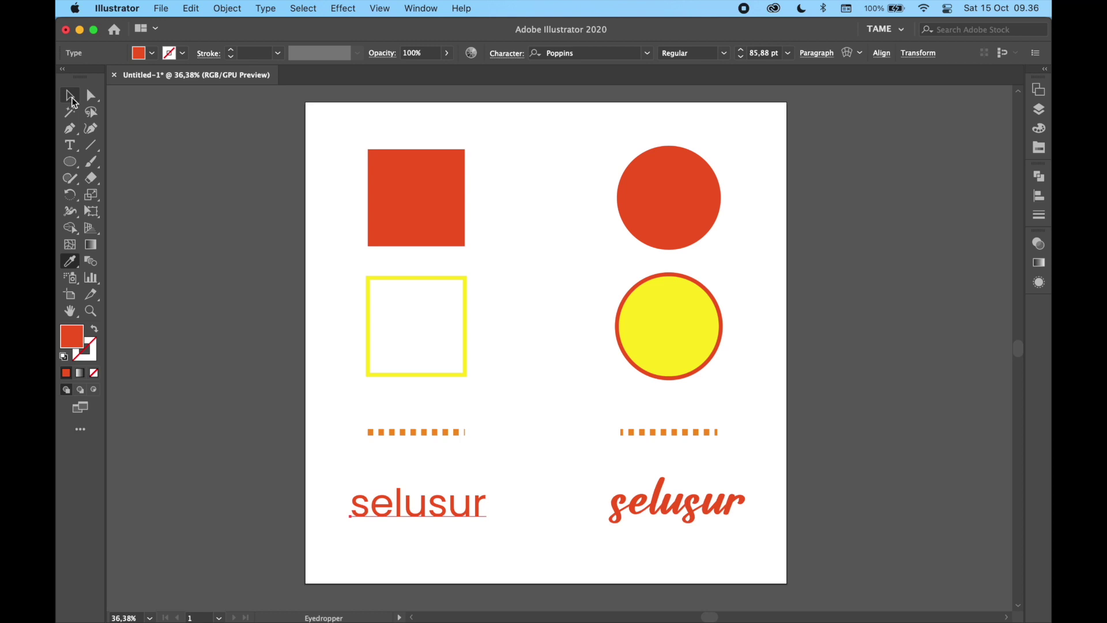
left_click(71, 97)
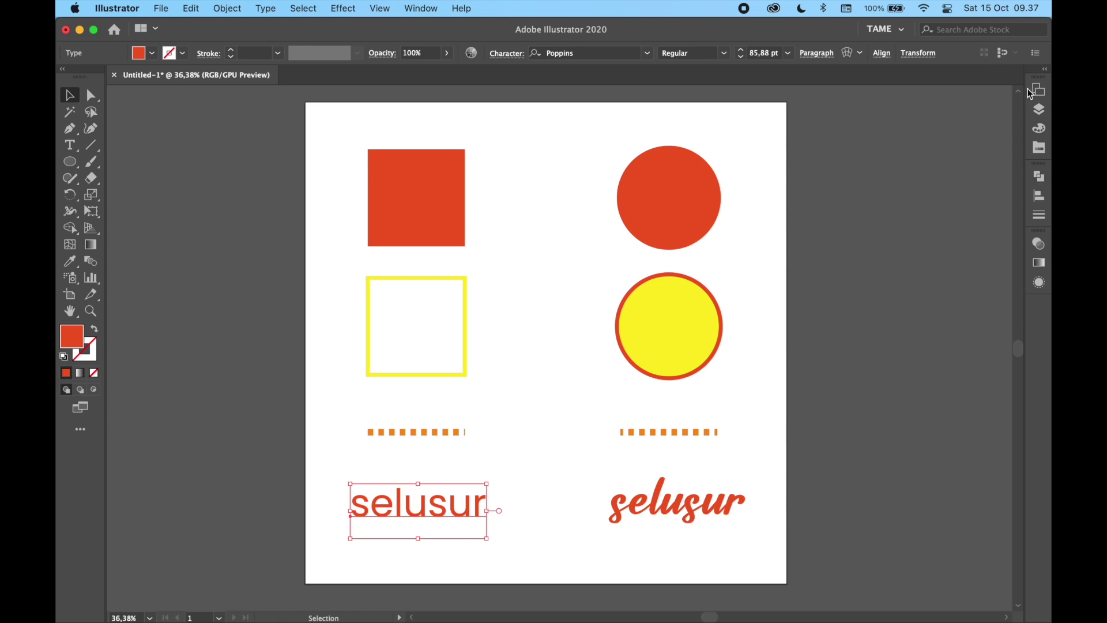
Hide Layers 1 and 2 and show only Layer 3 with the circles and pier photo
left_click(1045, 111)
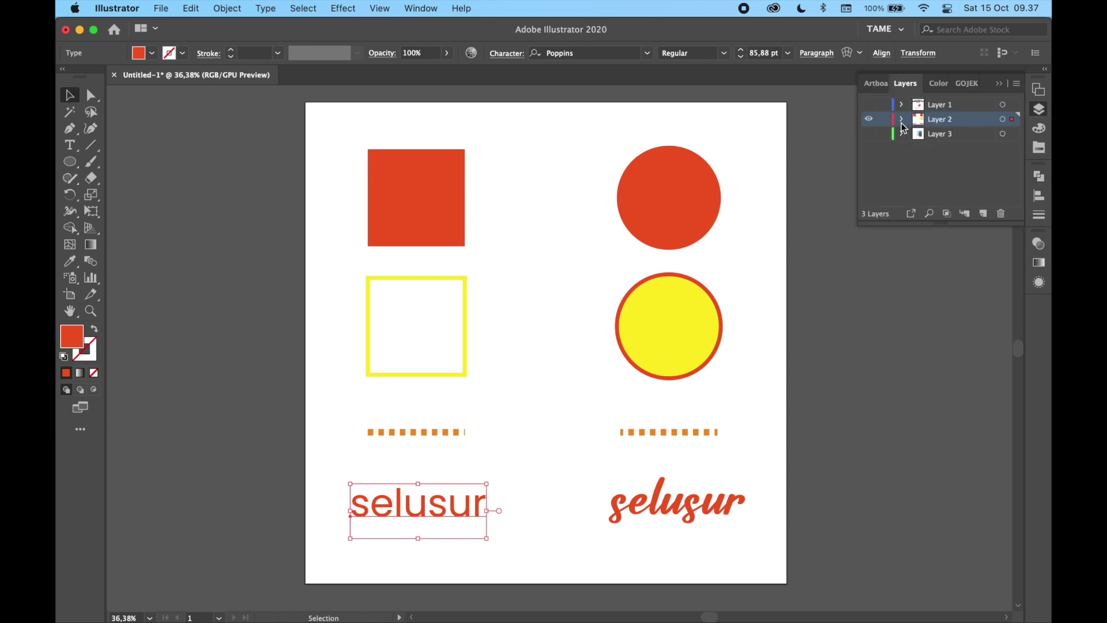
left_click_drag(862, 120, 868, 133)
left_click(869, 133)
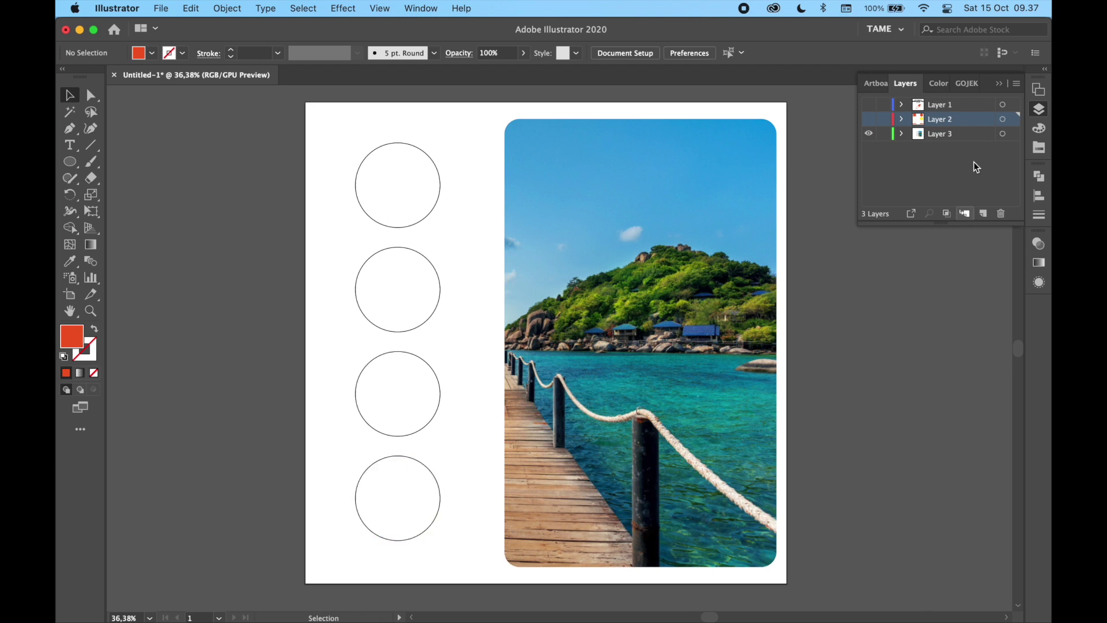
left_click(999, 84)
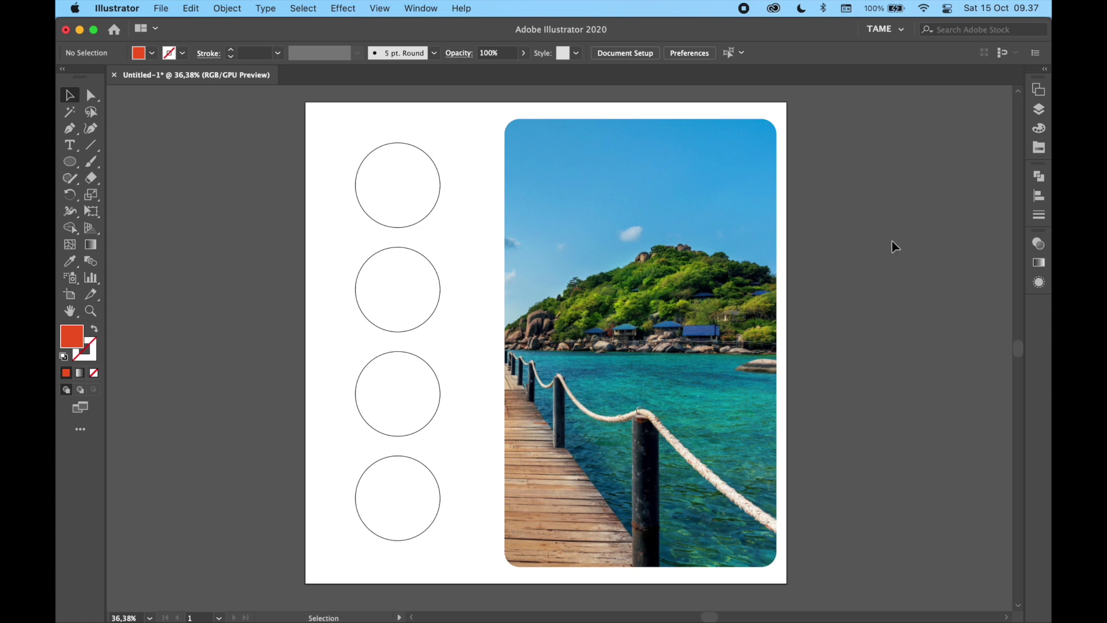
key("super+semicolon")
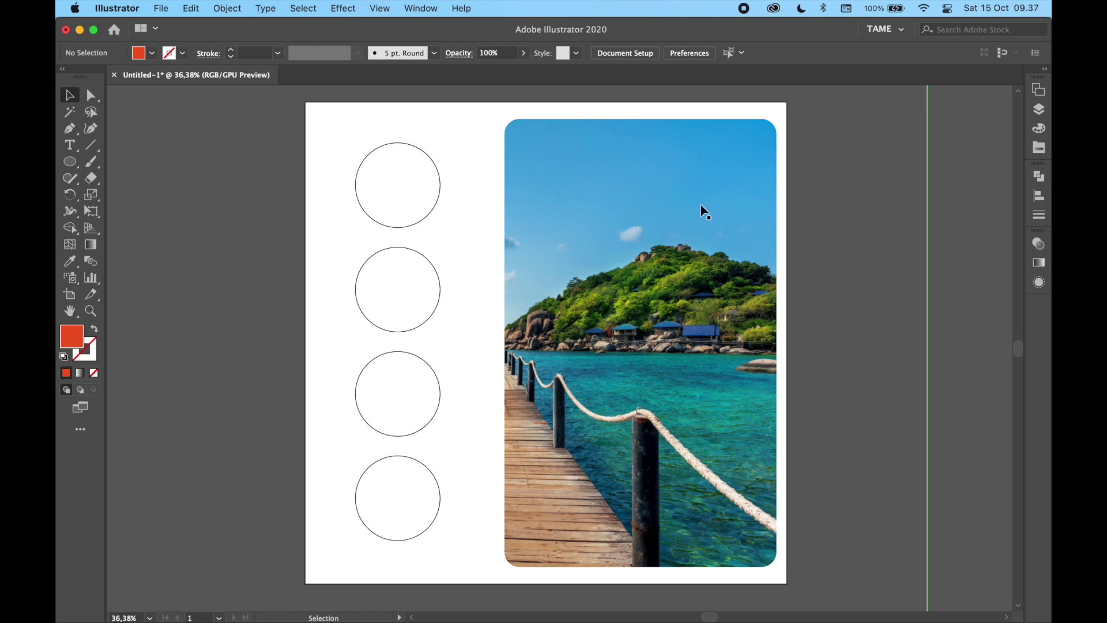
key("super+semicolon")
key("super+semicolon")
key("super+semicolon")
Fill the top circle with the sky blue sampled from the photo
left_click(431, 204)
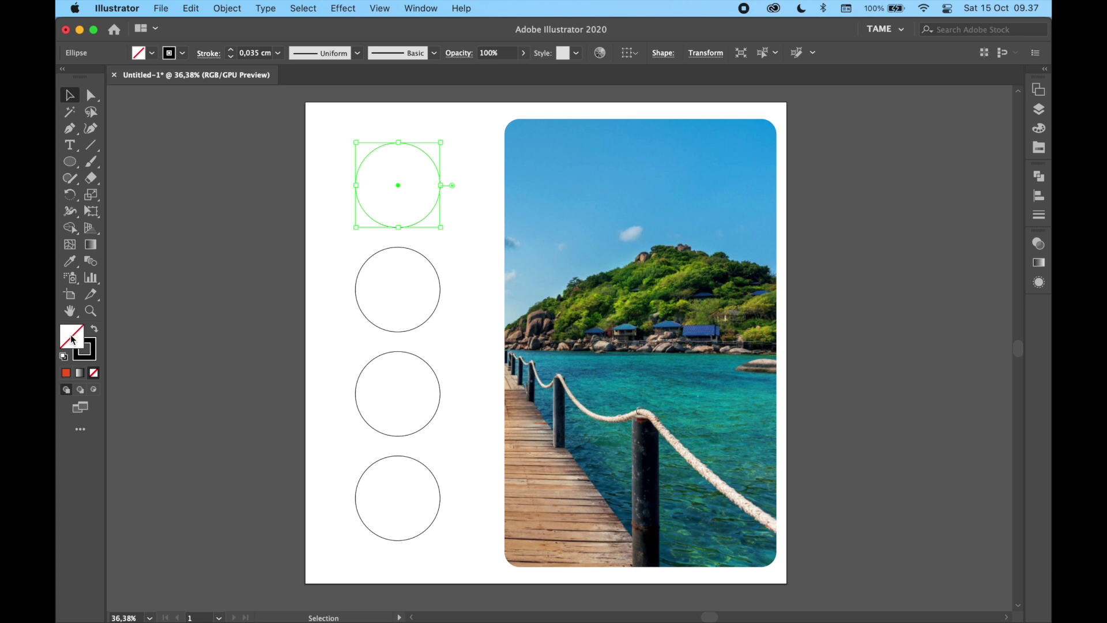
left_click(70, 263)
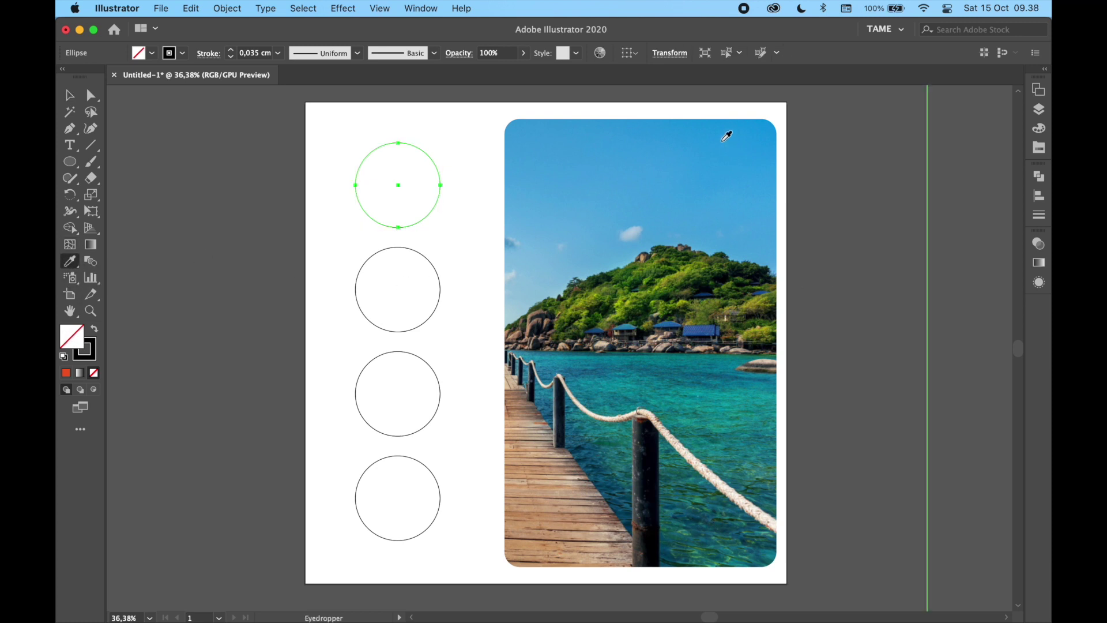
left_click(695, 143)
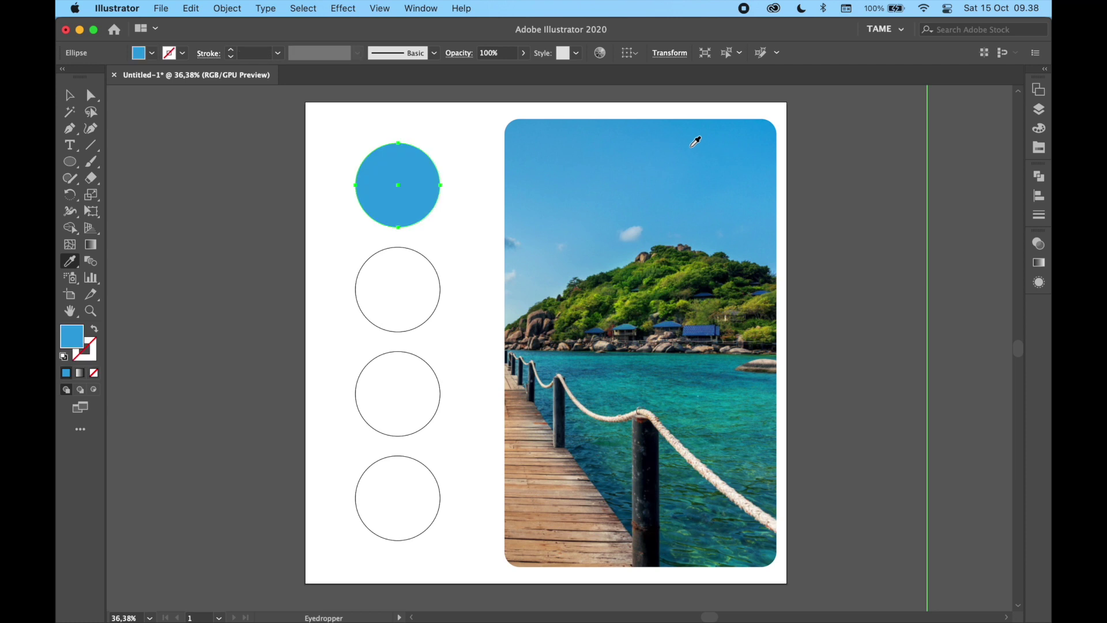
left_click(69, 95)
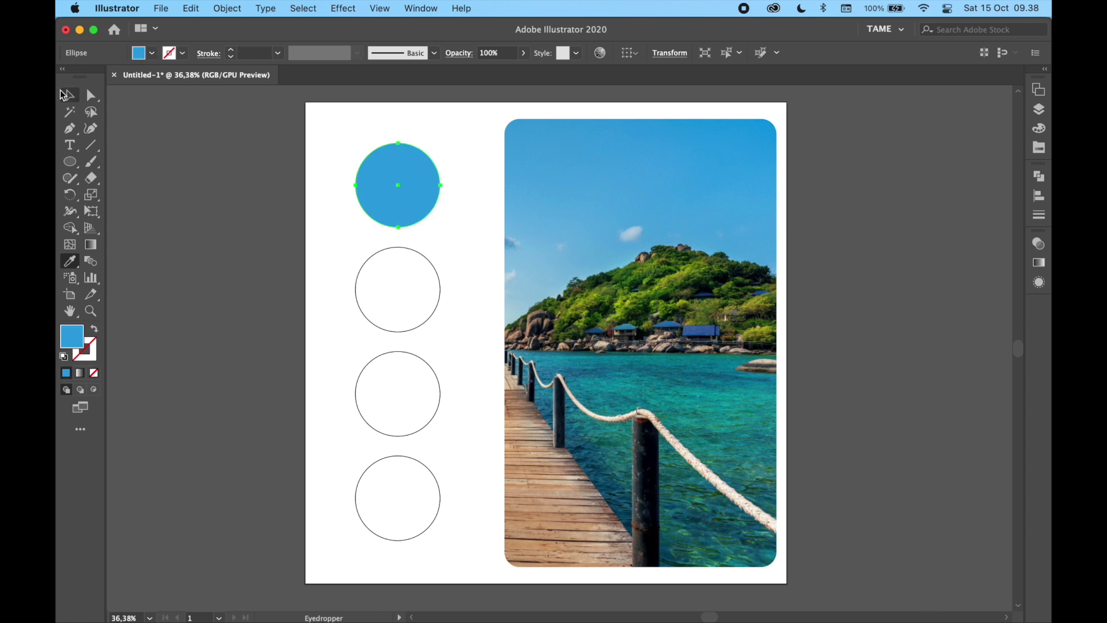
left_click(465, 230)
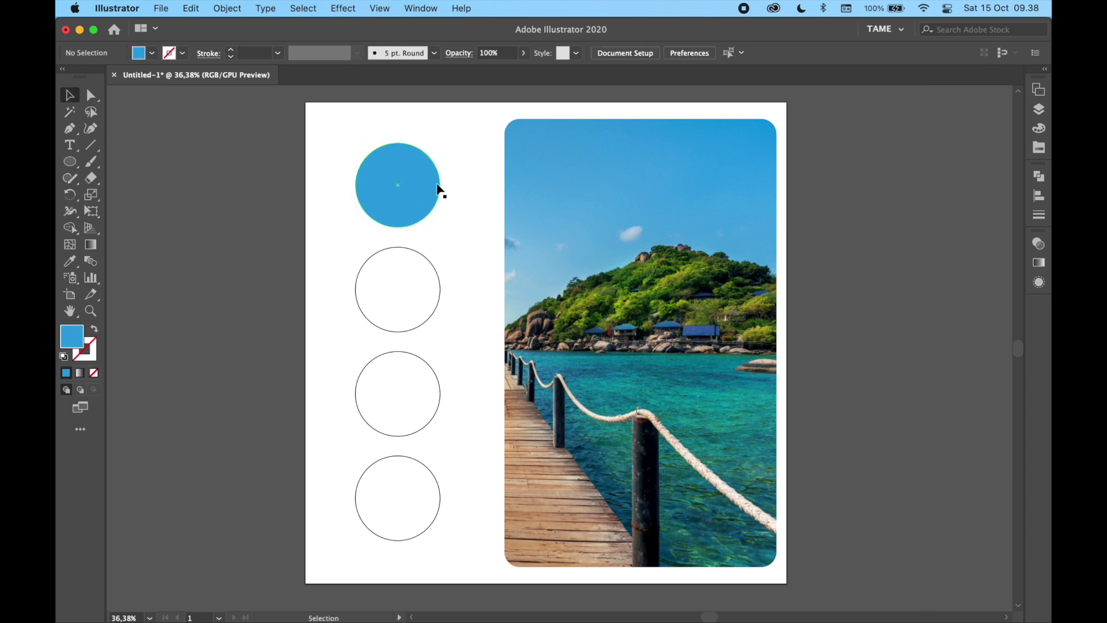
Fill the second circle with the foliage's dark green from the photo
left_click(435, 273)
left_click(72, 259)
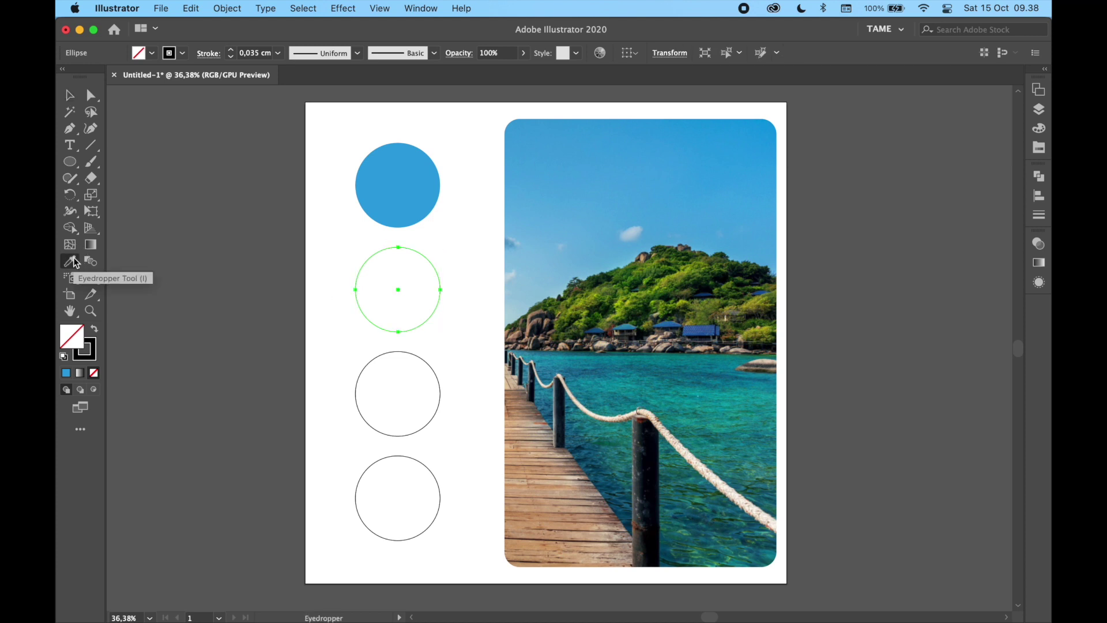
left_click(624, 275)
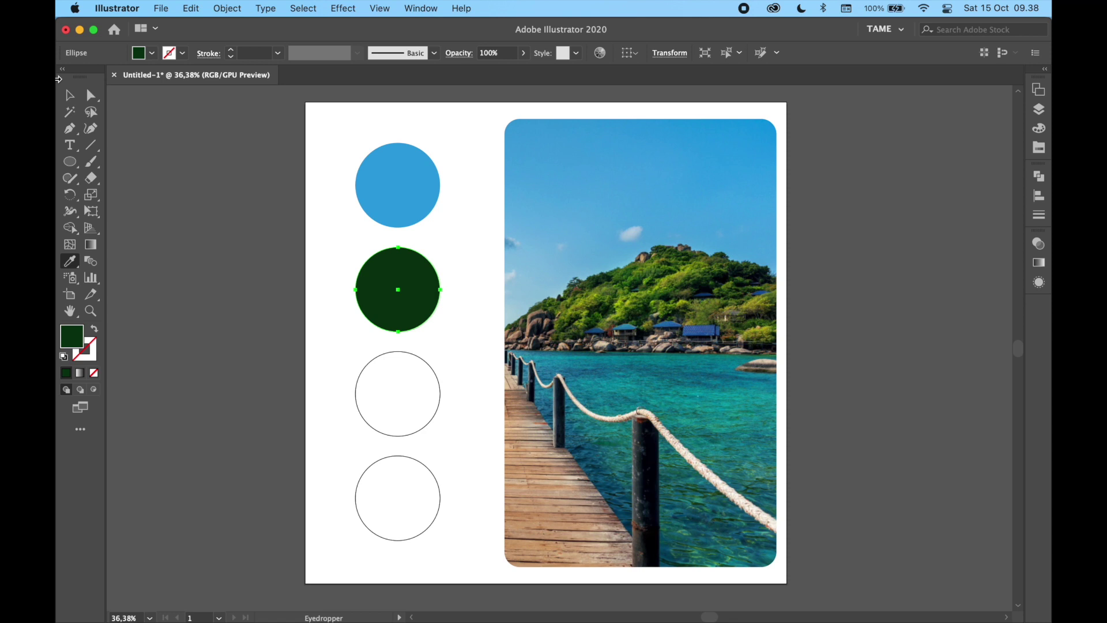
left_click(70, 95)
Fill the third circle with the rocks' brownish grey from the photo
left_click(407, 353)
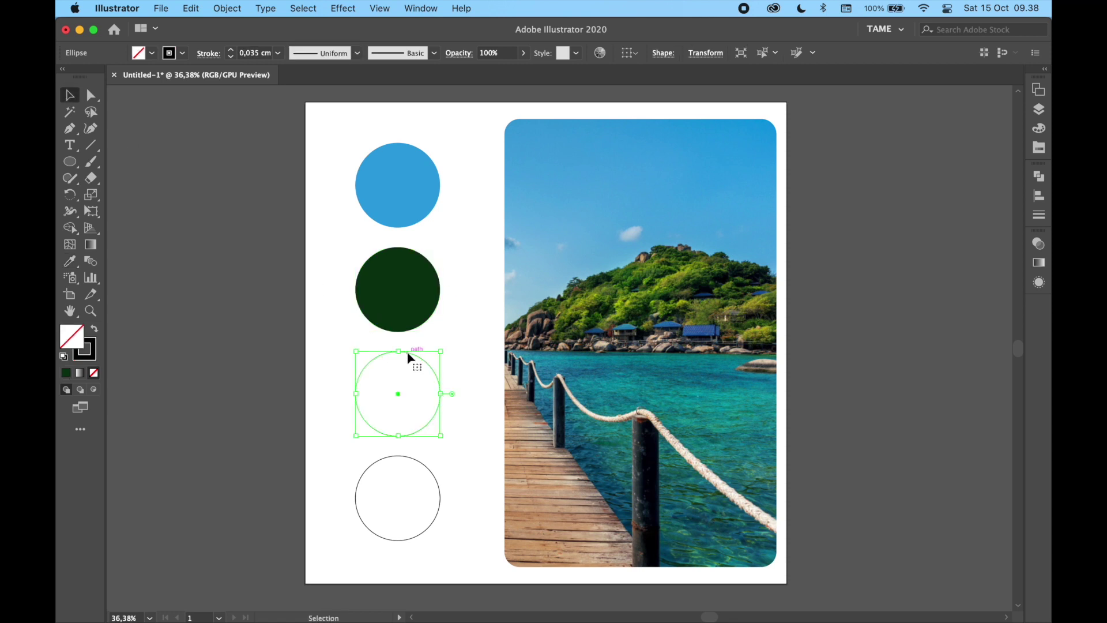
left_click(70, 261)
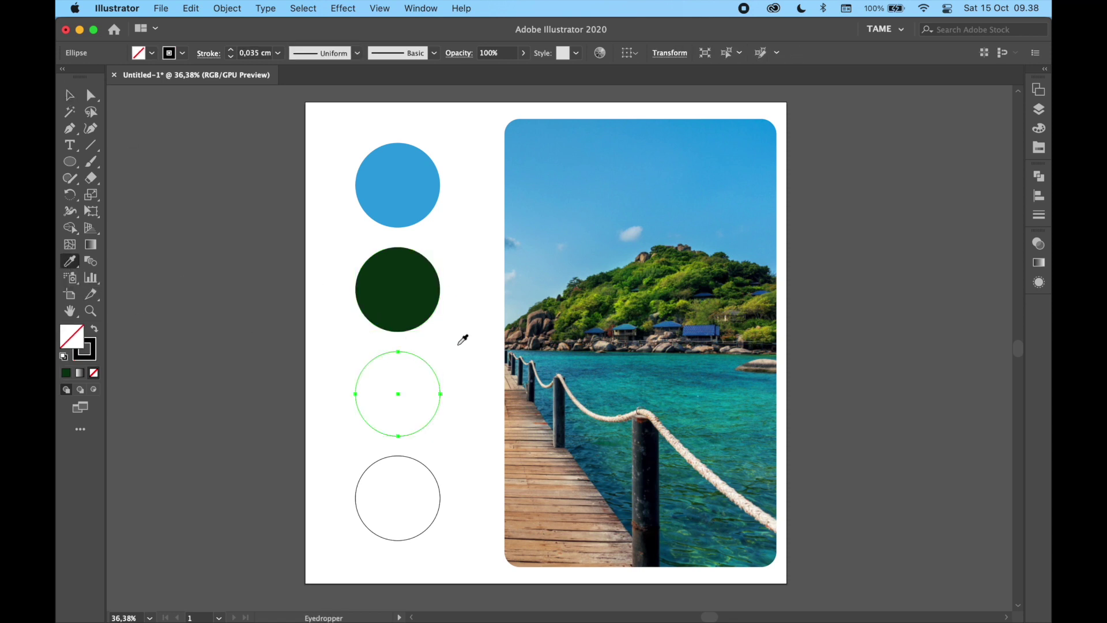
left_click(541, 323)
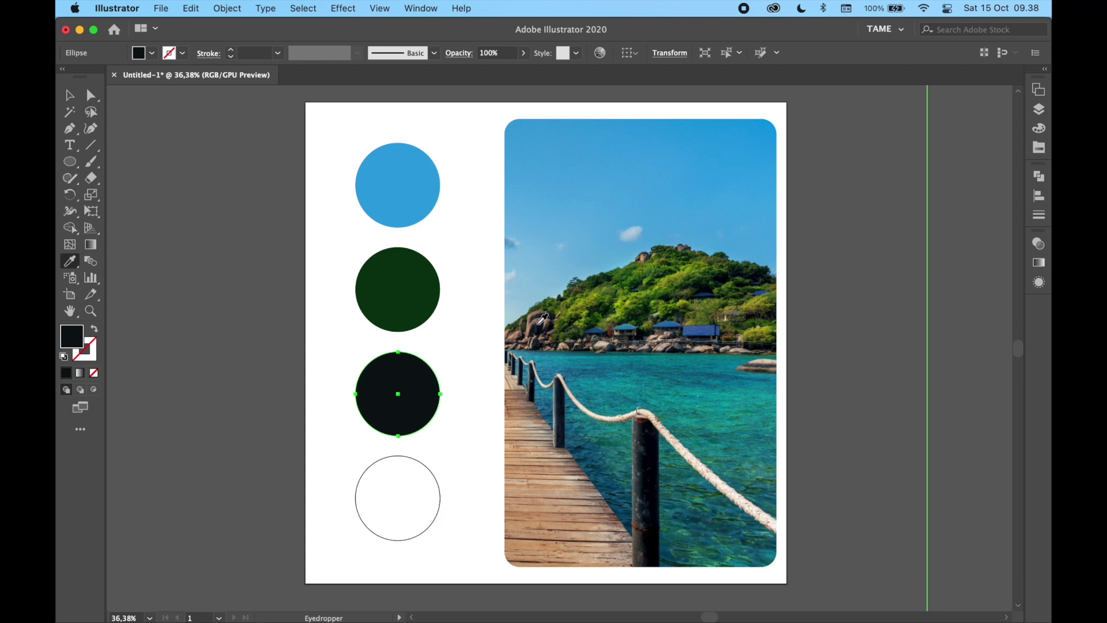
left_click(540, 320)
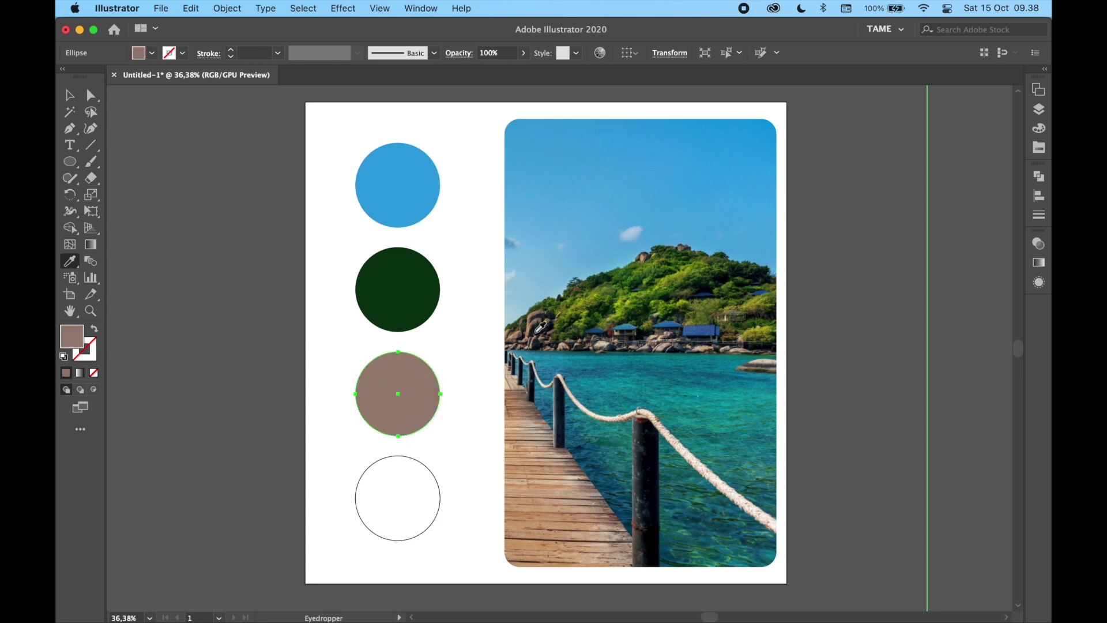
left_click(70, 102)
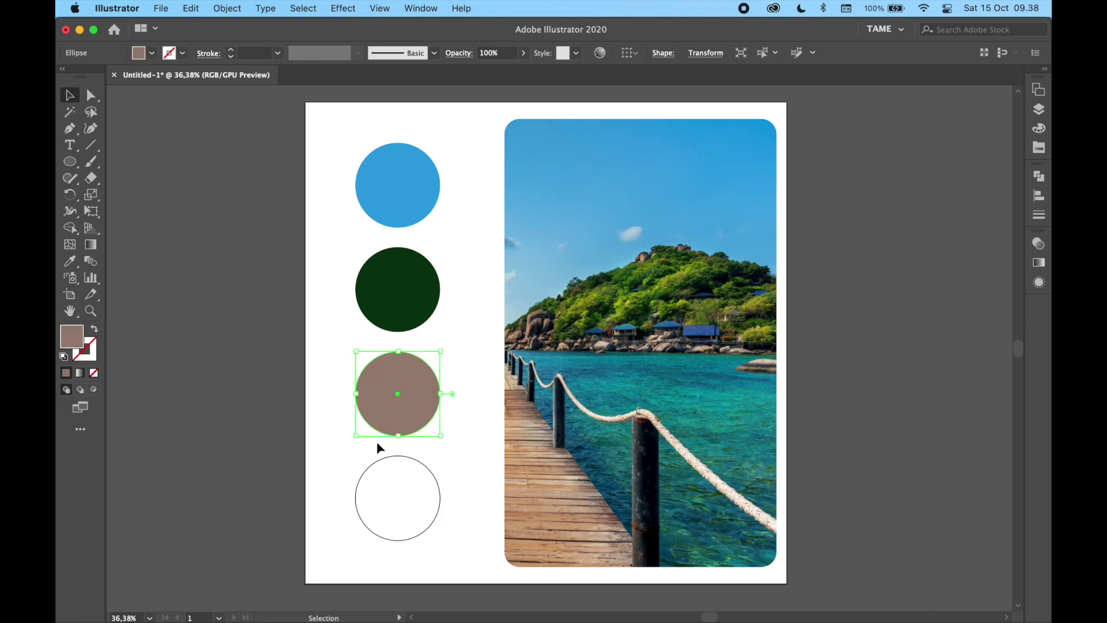
Fill the bottom circle with the water's teal, then deselect everything
left_click(436, 487)
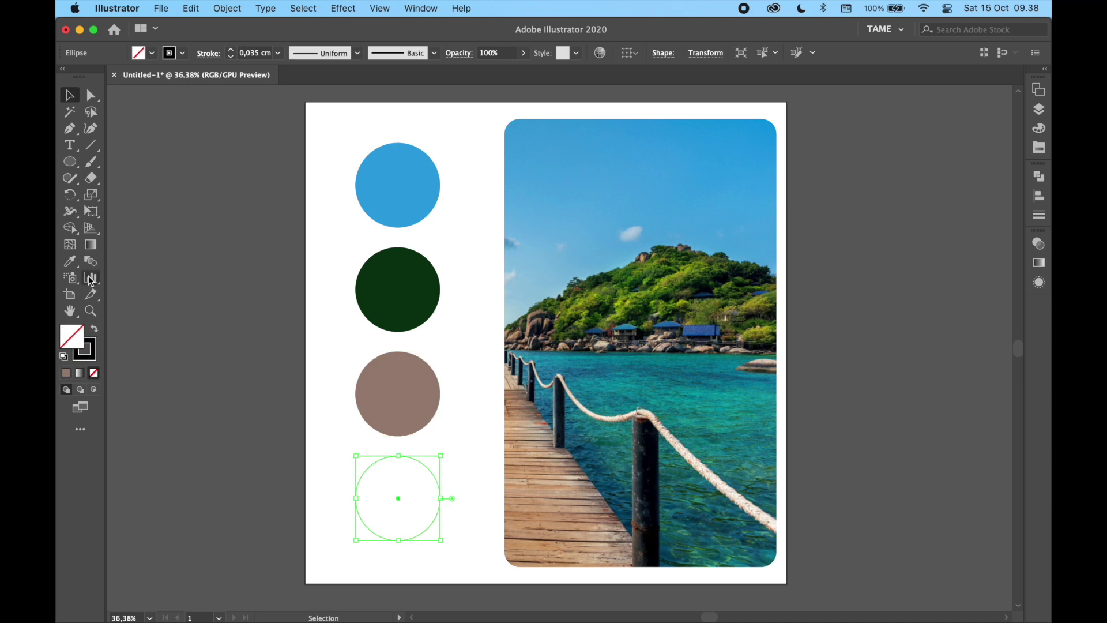
left_click(70, 261)
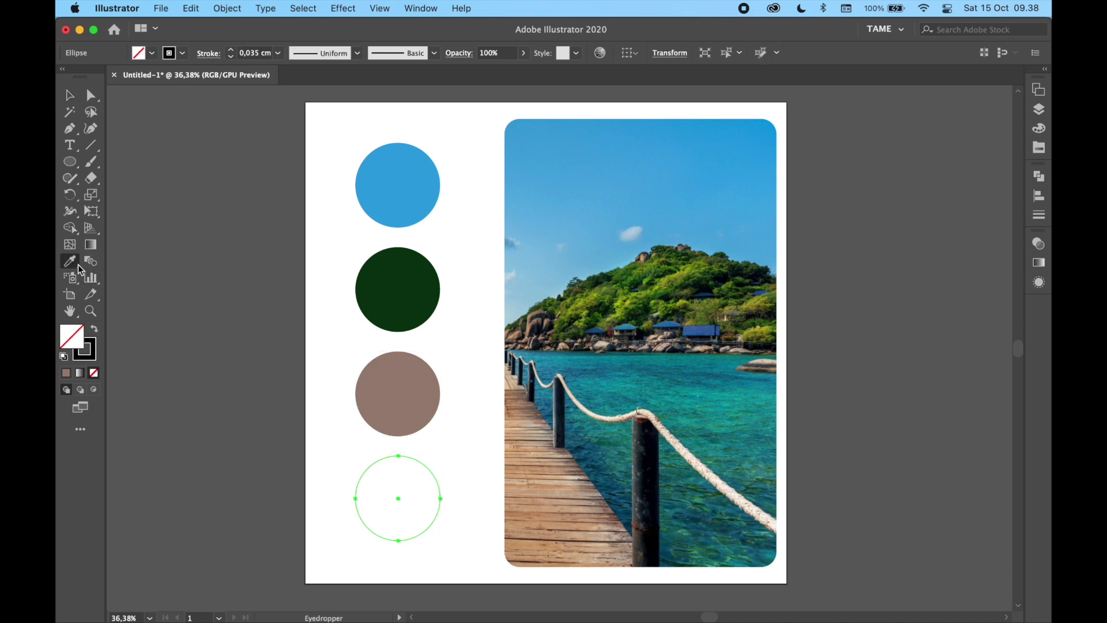
left_click(695, 384)
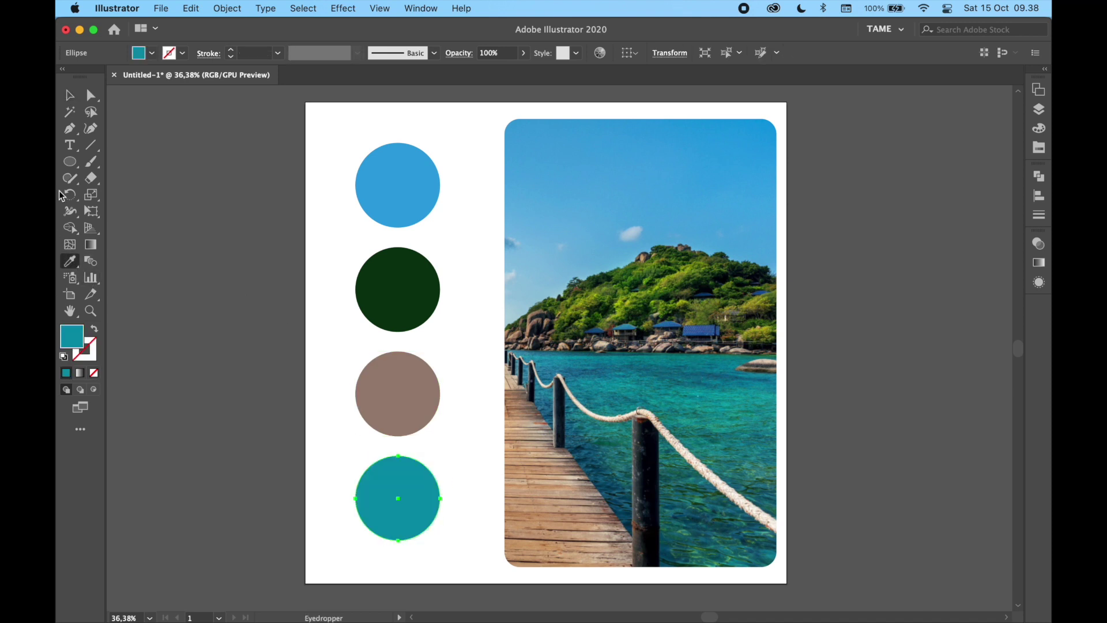
left_click(70, 95)
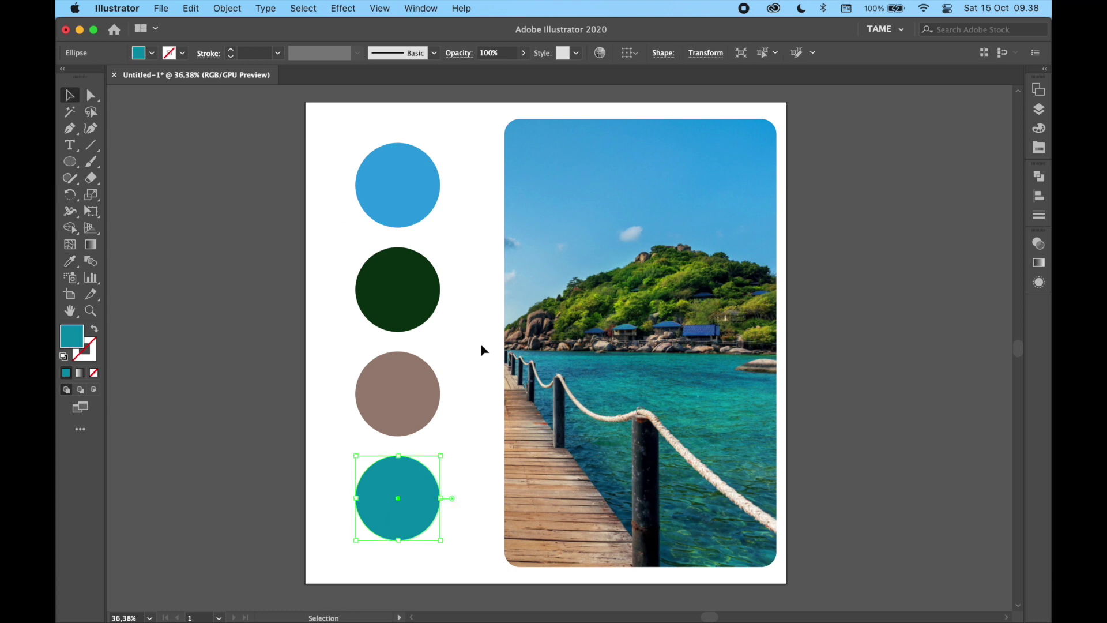
left_click(248, 250)
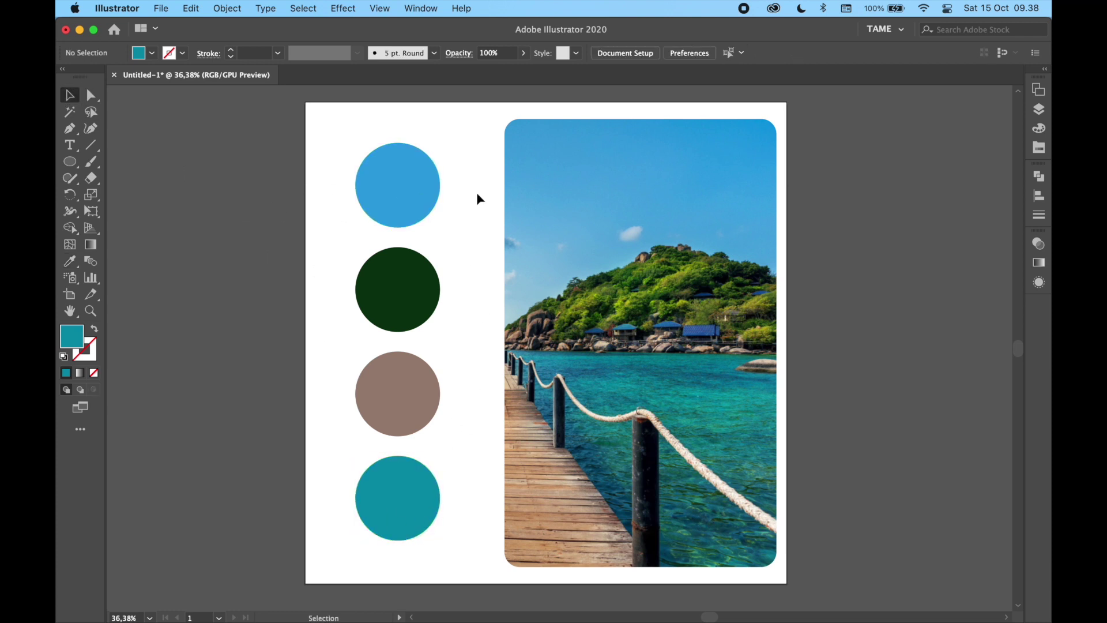